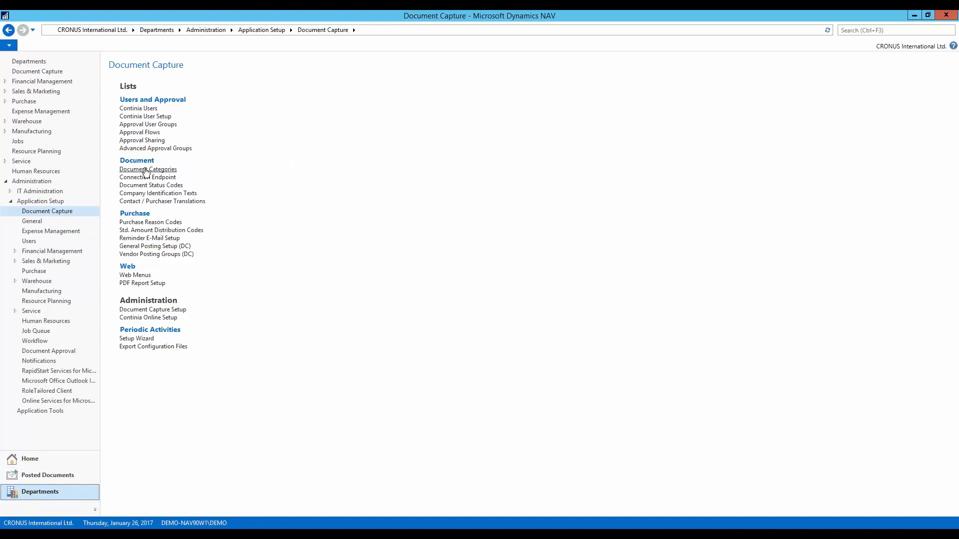
Open the Invoice No. field card of the PURCHASE-W1 master template in the PURCHASE document category
{"action": "left_click", "coordinate": [145, 171]}
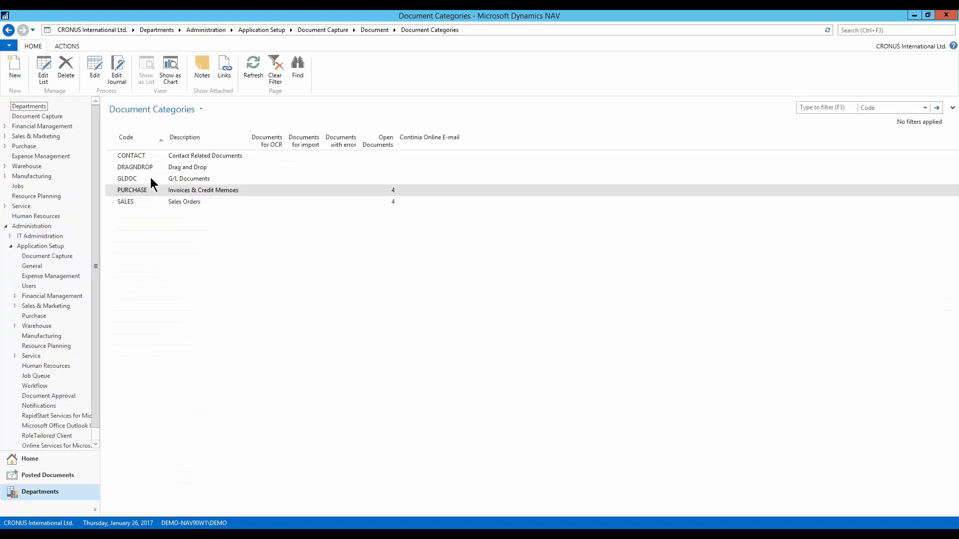
{"action": "left_click", "coordinate": [95, 68]}
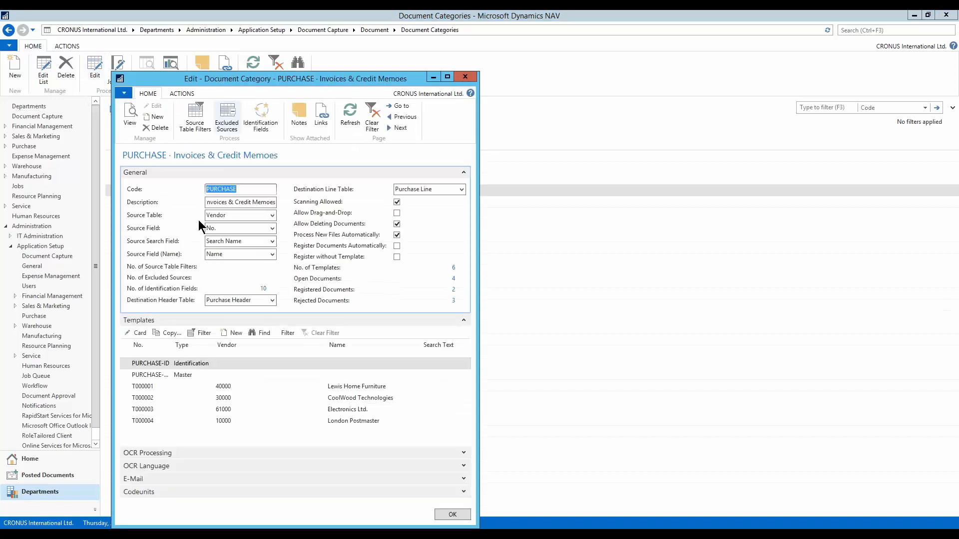
{"action": "left_click", "coordinate": [151, 373]}
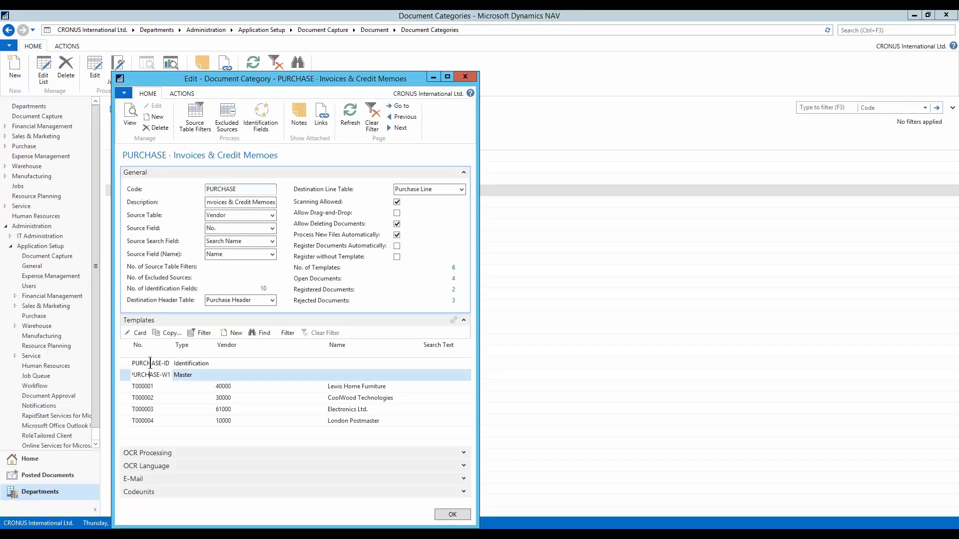
{"action": "left_click", "coordinate": [146, 333]}
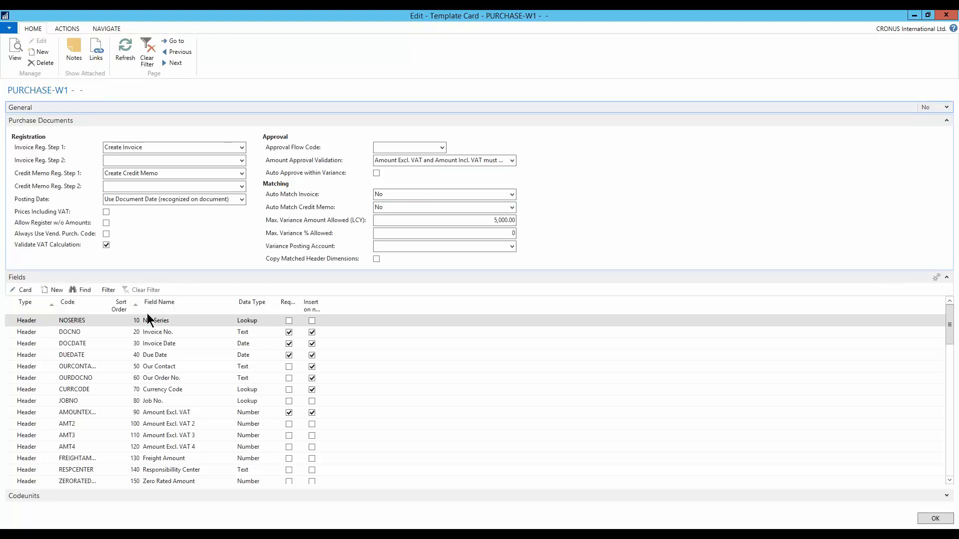
{"action": "left_click", "coordinate": [157, 332]}
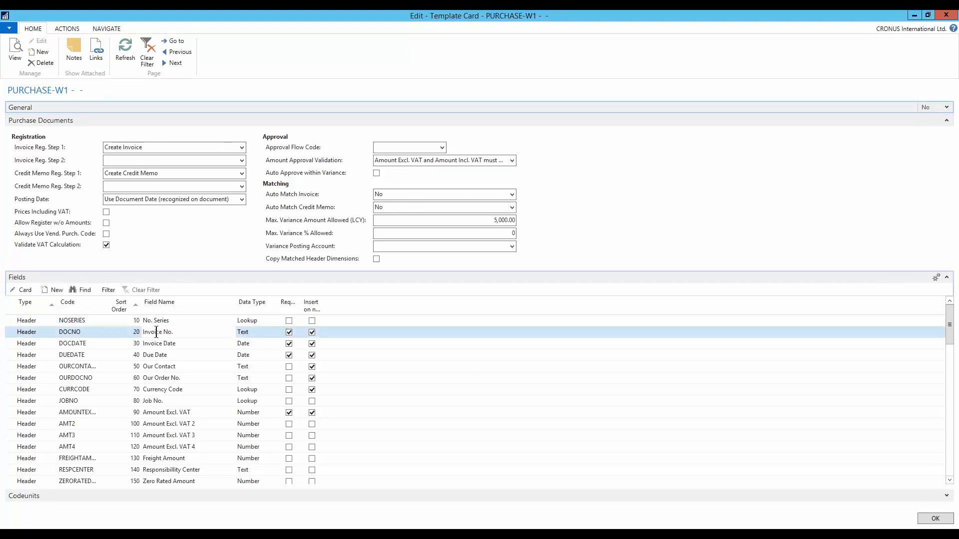
{"action": "left_click", "coordinate": [23, 291]}
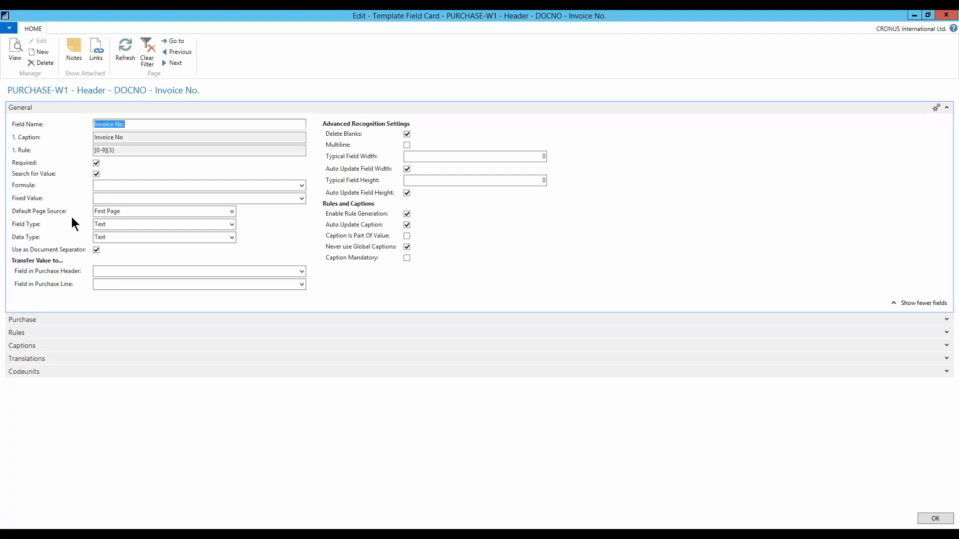
Try the Number data type on the Invoice No. field, restore Text, and close the template and category cards
{"action": "left_click", "coordinate": [232, 239]}
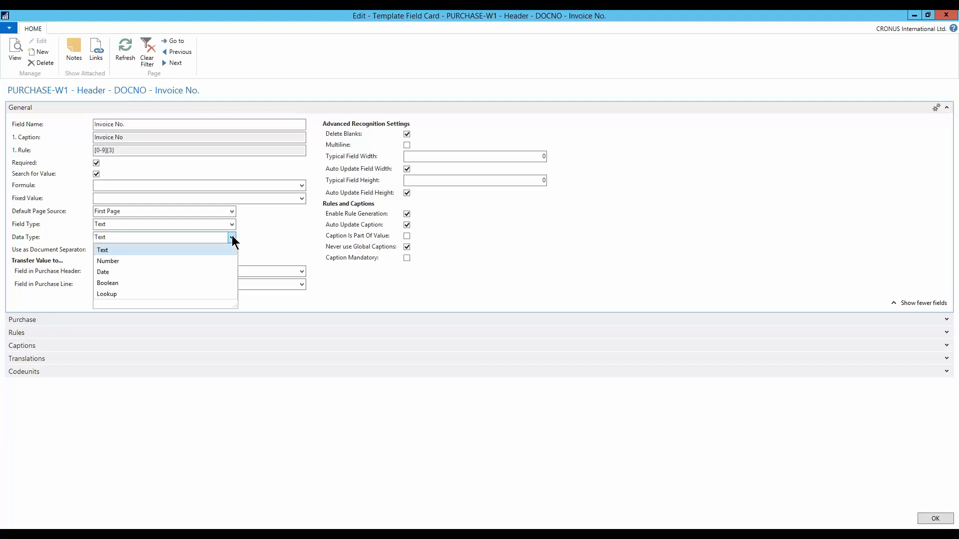
{"action": "left_click", "coordinate": [227, 260]}
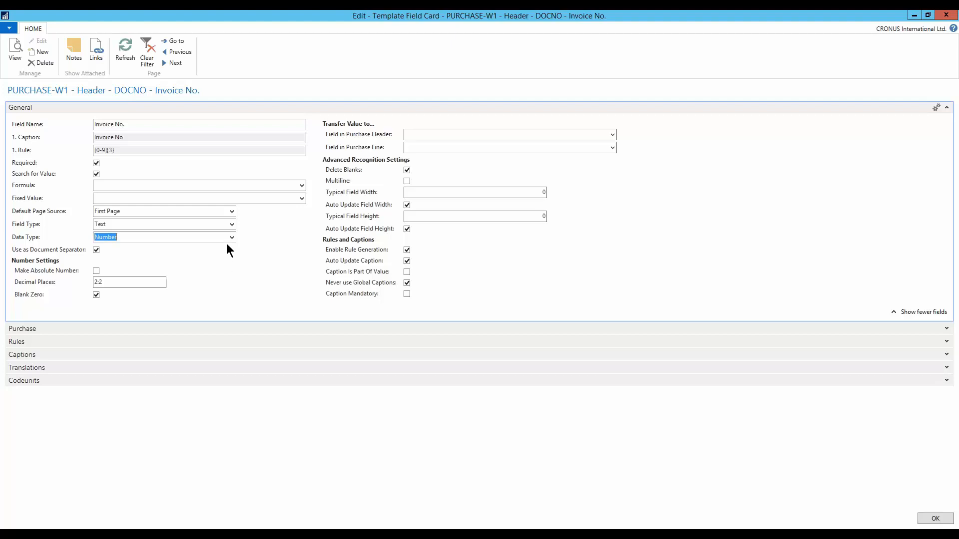
{"action": "left_click", "coordinate": [232, 237]}
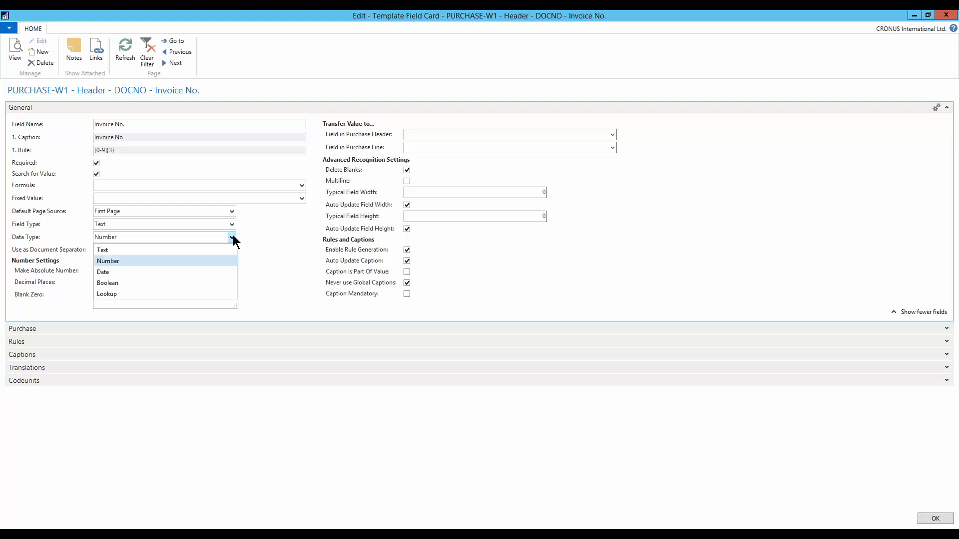
{"action": "left_click", "coordinate": [220, 250]}
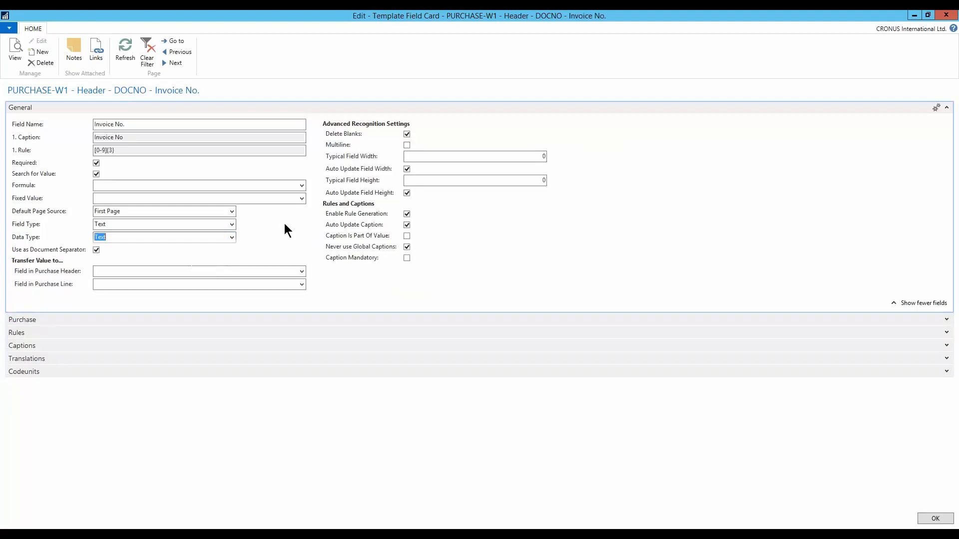
{"action": "key", "text": "Escape"}
{"action": "key", "text": "Escape"}
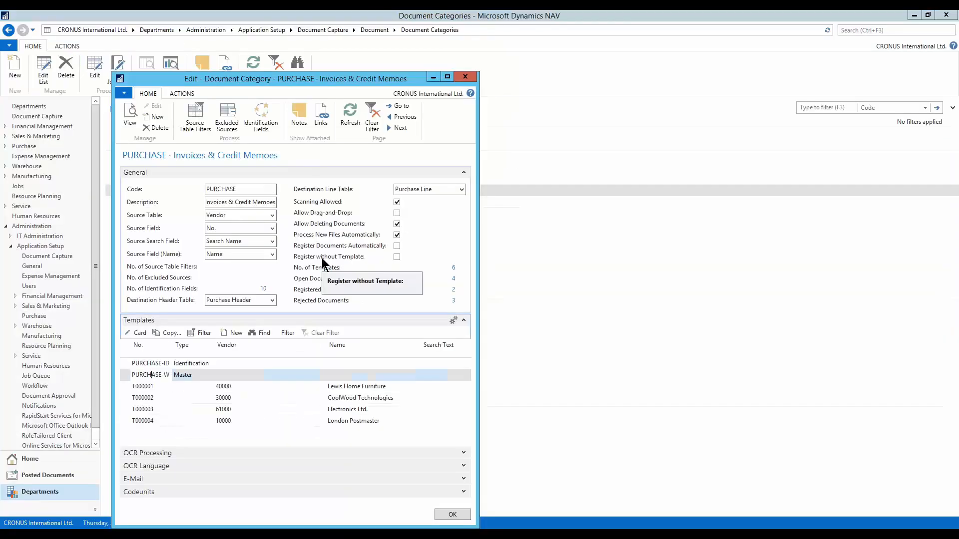
{"action": "key", "text": "Escape"}
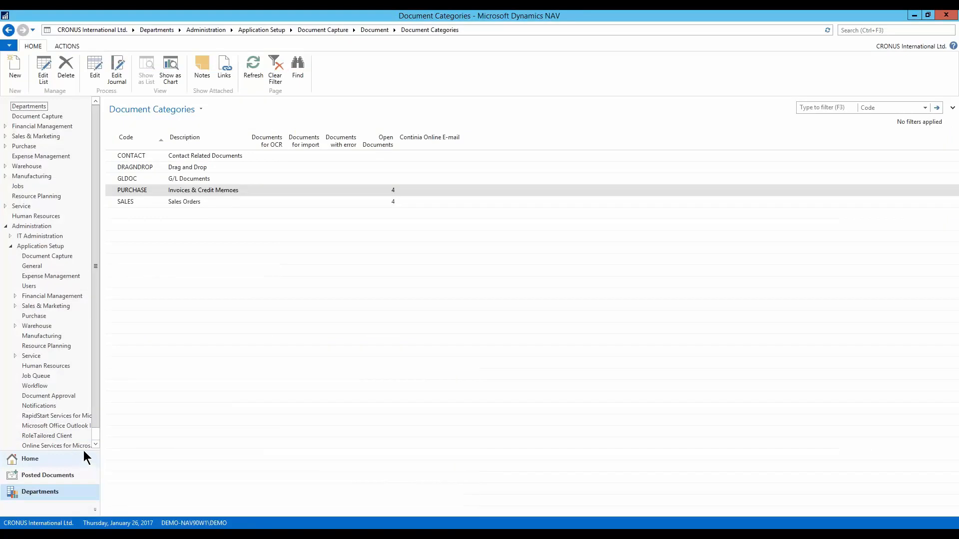
Review the translations for the Lewis Home Furniture document in the PURCHASE document journal, including the contact-to-purchaser mappings, and close the journal
{"action": "left_click", "coordinate": [120, 68]}
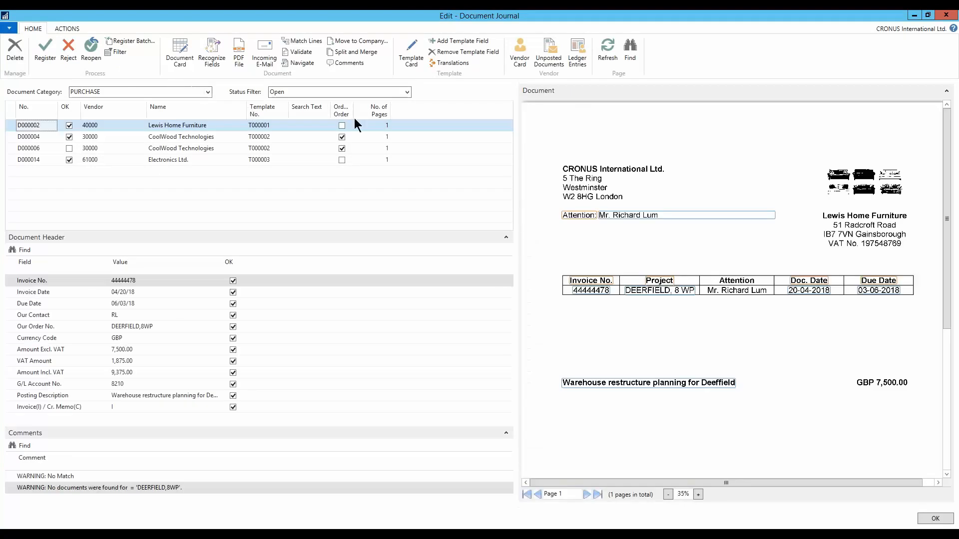
{"action": "left_click", "coordinate": [452, 63]}
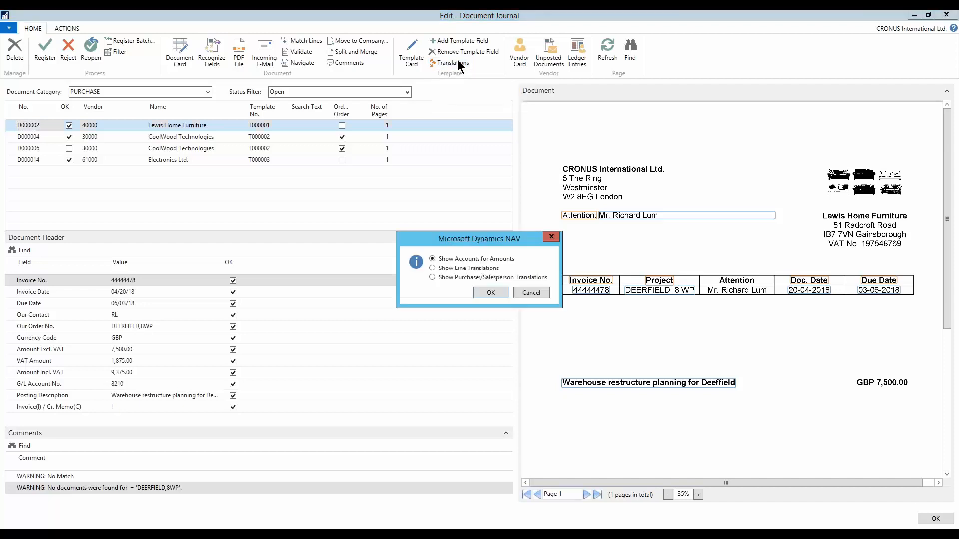
{"action": "left_click", "coordinate": [492, 293]}
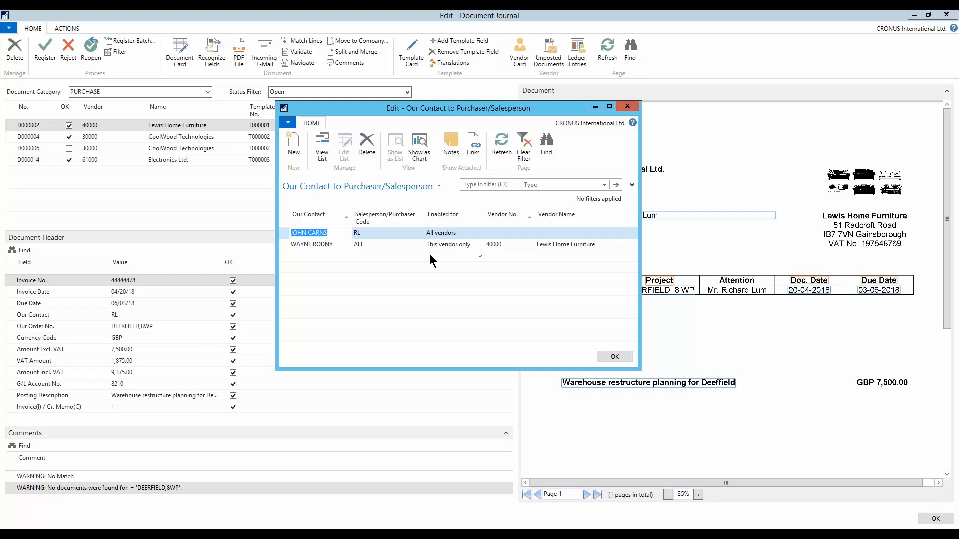
{"action": "key", "text": "Escape"}
{"action": "key", "text": "Escape"}
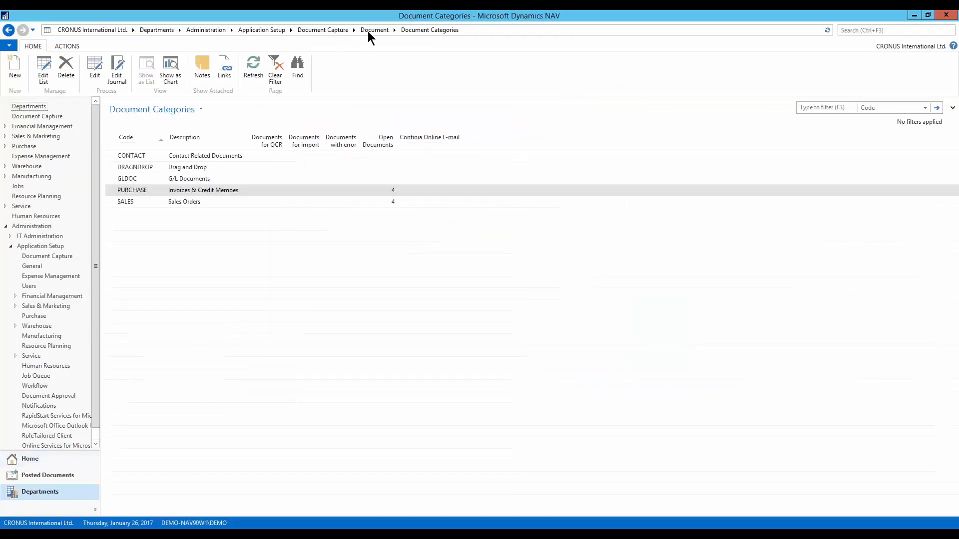
Open the PHONE standard amount distribution code from the Document Capture setup and widen its card to show all line columns
{"action": "left_click", "coordinate": [331, 31]}
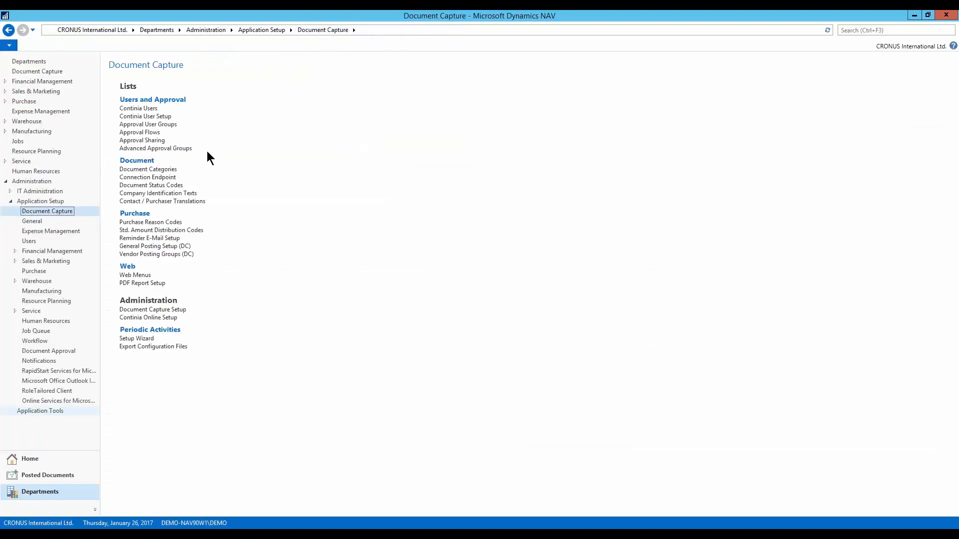
{"action": "left_click", "coordinate": [188, 231]}
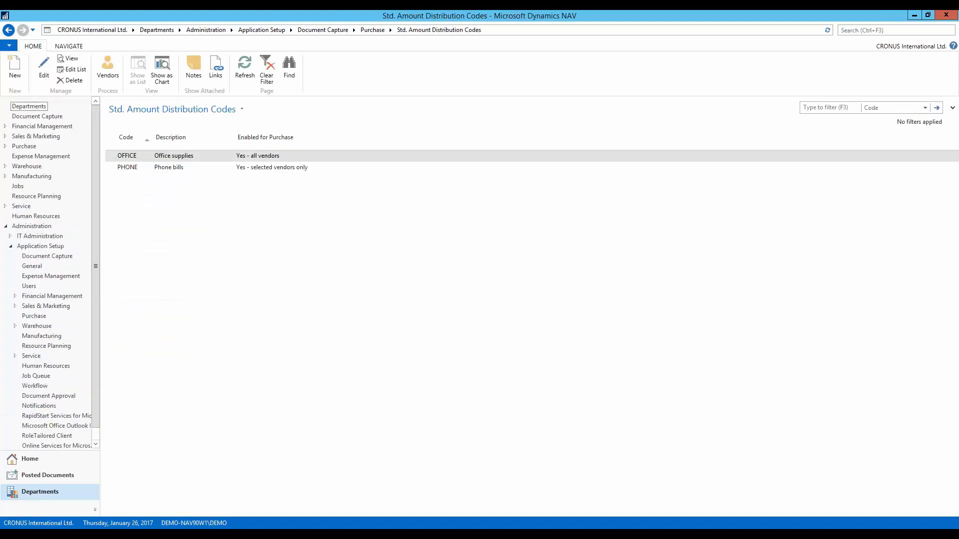
{"action": "left_click", "coordinate": [159, 168]}
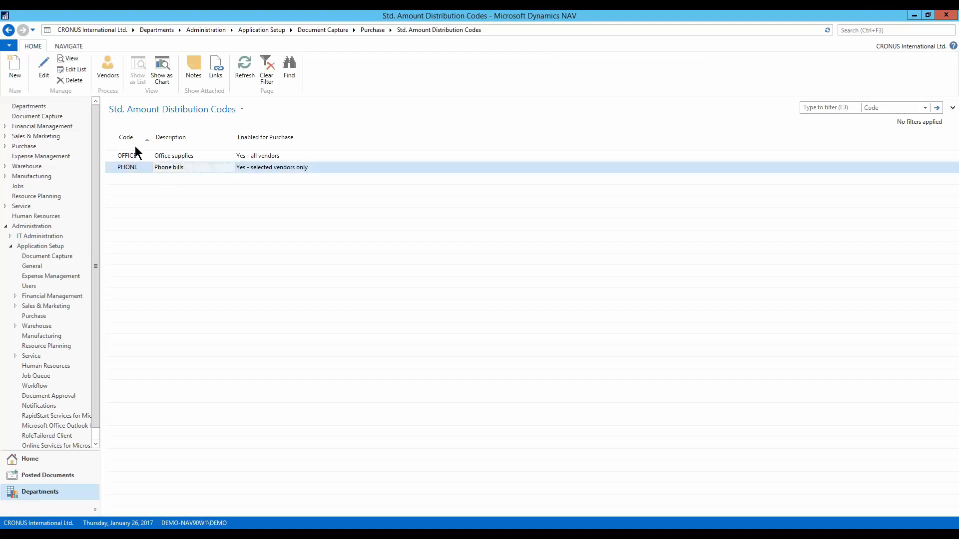
{"action": "left_click", "coordinate": [43, 68]}
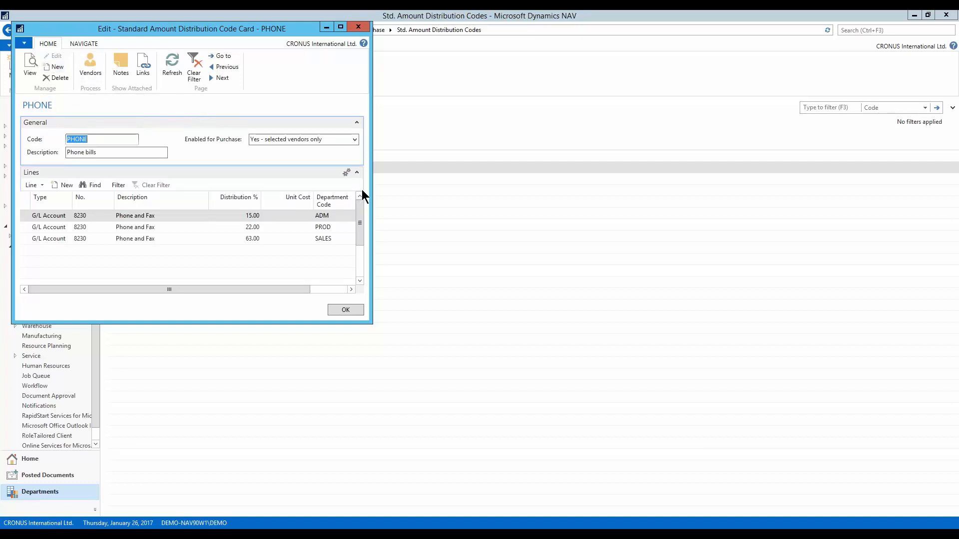
{"action": "left_click_drag", "start_coordinate": [373, 187], "coordinate": [471, 193]}
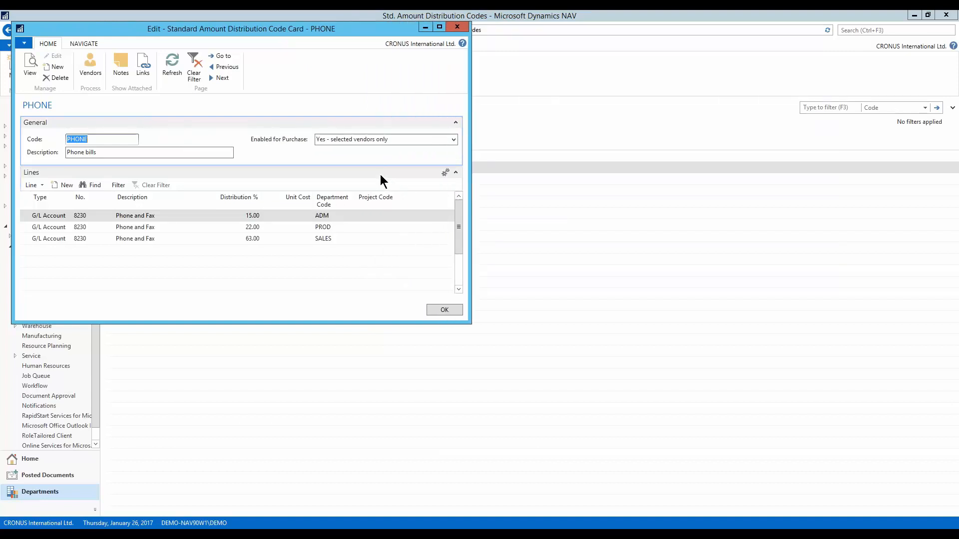
Review the vendors assigned to the PHONE distribution code and close its card
{"action": "left_click", "coordinate": [91, 69]}
{"action": "left_click_drag", "start_coordinate": [85, 46], "coordinate": [367, 80]}
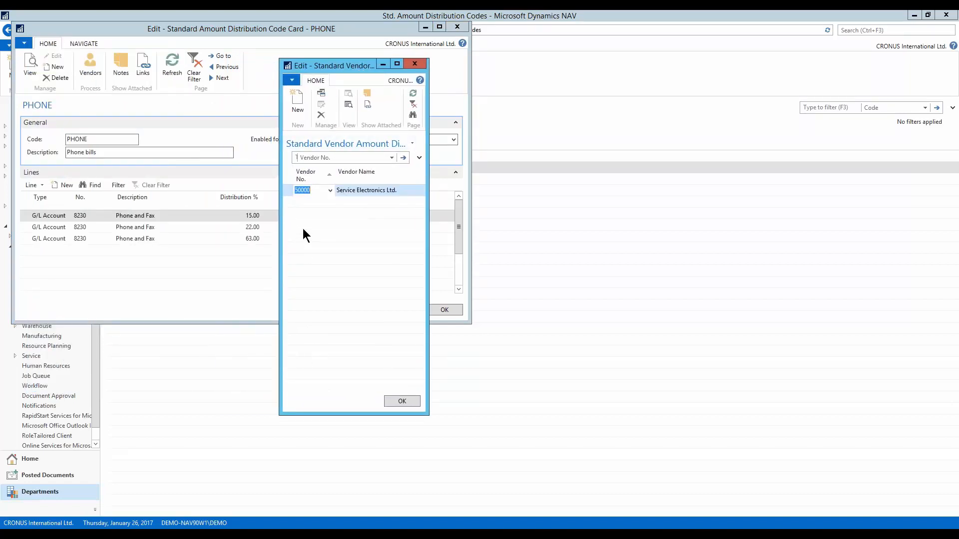
{"action": "key", "text": "Escape"}
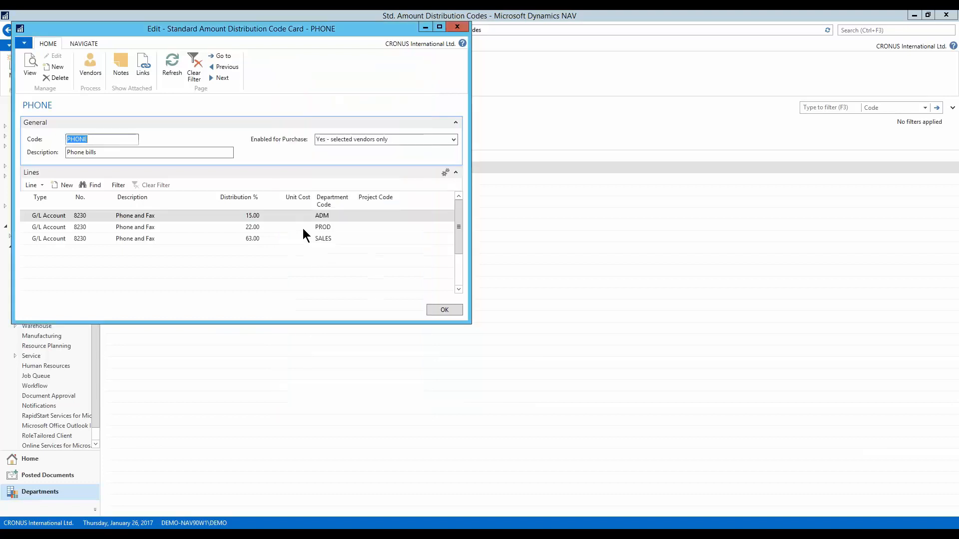
{"action": "key", "text": "Escape"}
Open the Electronics Ltd. purchase invoice from the Purchase Invoices list
{"action": "left_click", "coordinate": [66, 458]}
{"action": "left_click", "coordinate": [50, 148]}
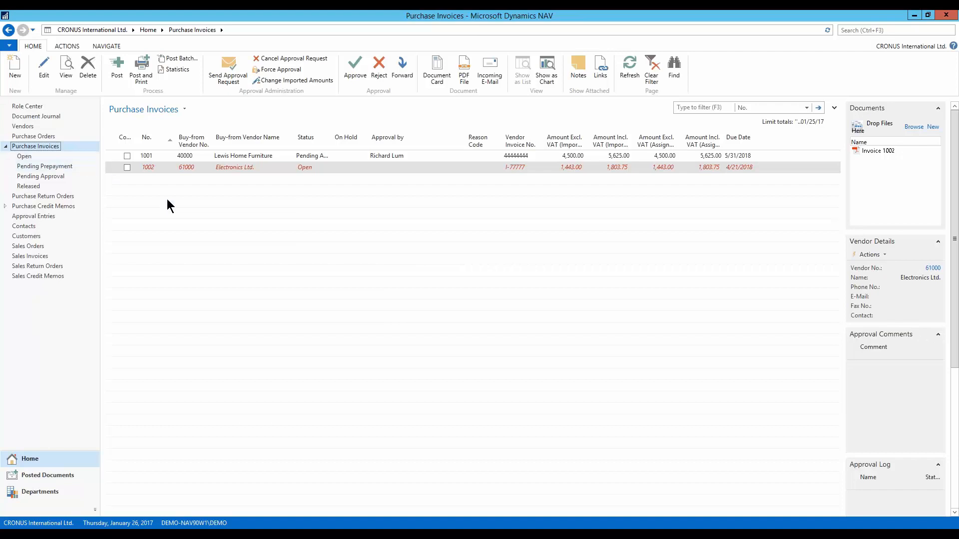
{"action": "double_click", "coordinate": [258, 166]}
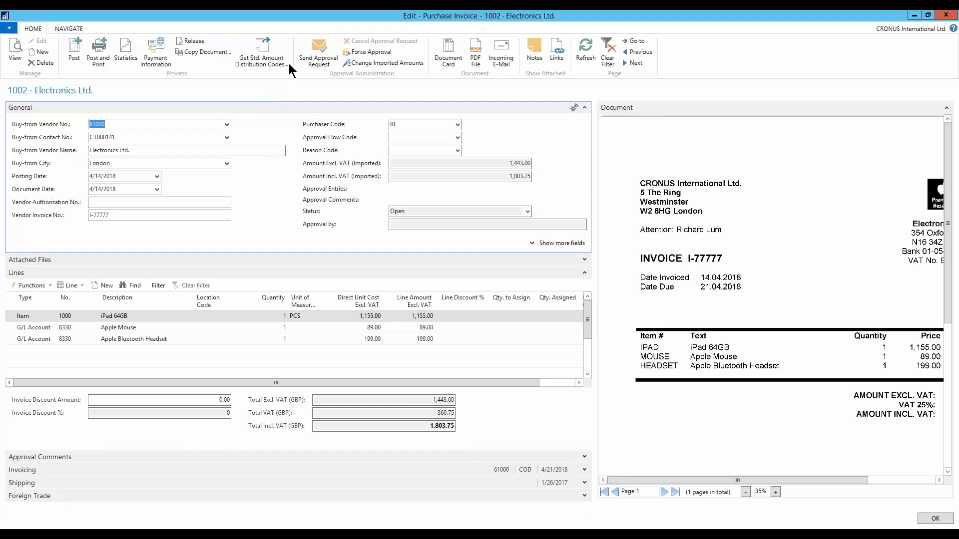
Try to get an amount distribution for the invoice with code PHONE, check the existing-lines options, and cancel
{"action": "left_click", "coordinate": [265, 52]}
{"action": "left_click", "coordinate": [151, 140]}
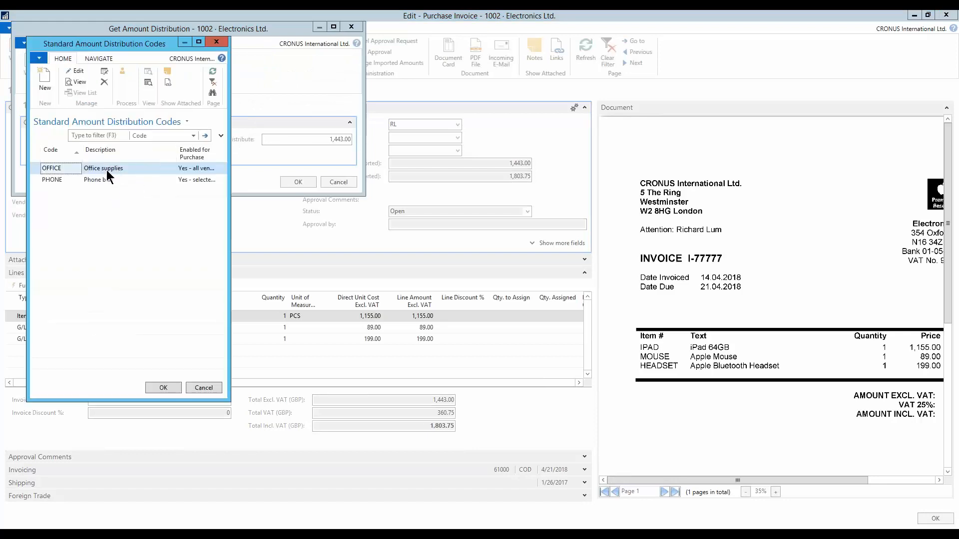
{"action": "left_click", "coordinate": [105, 180]}
{"action": "left_click", "coordinate": [160, 387]}
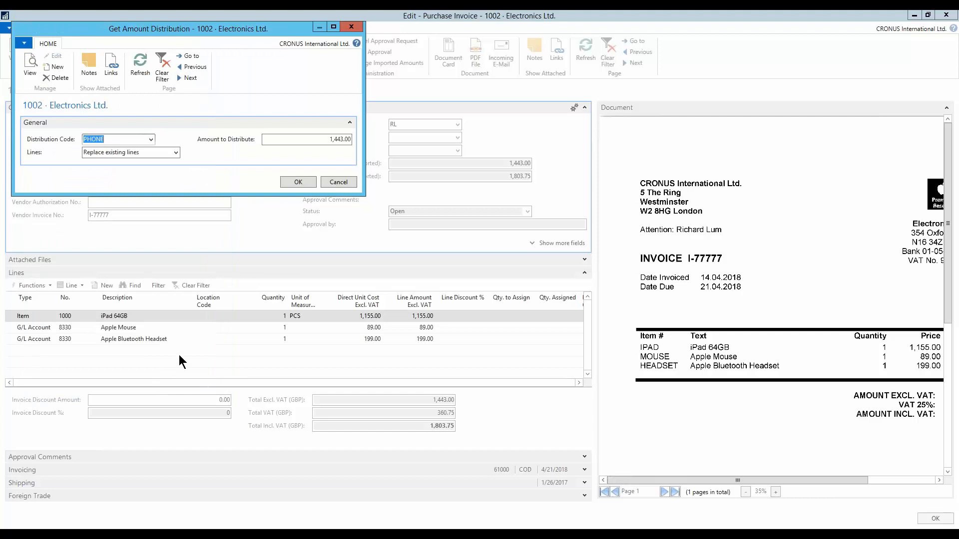
{"action": "left_click", "coordinate": [347, 138]}
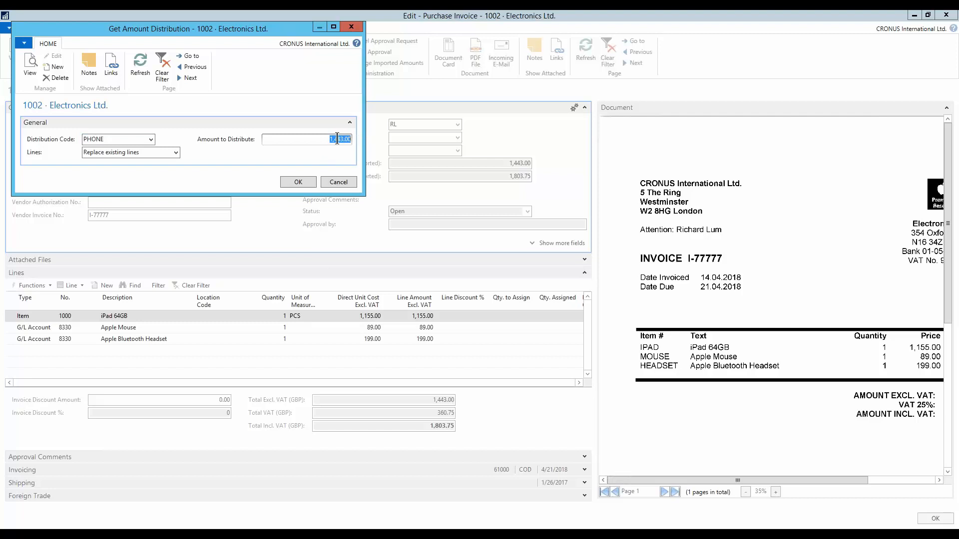
{"action": "left_click", "coordinate": [177, 153]}
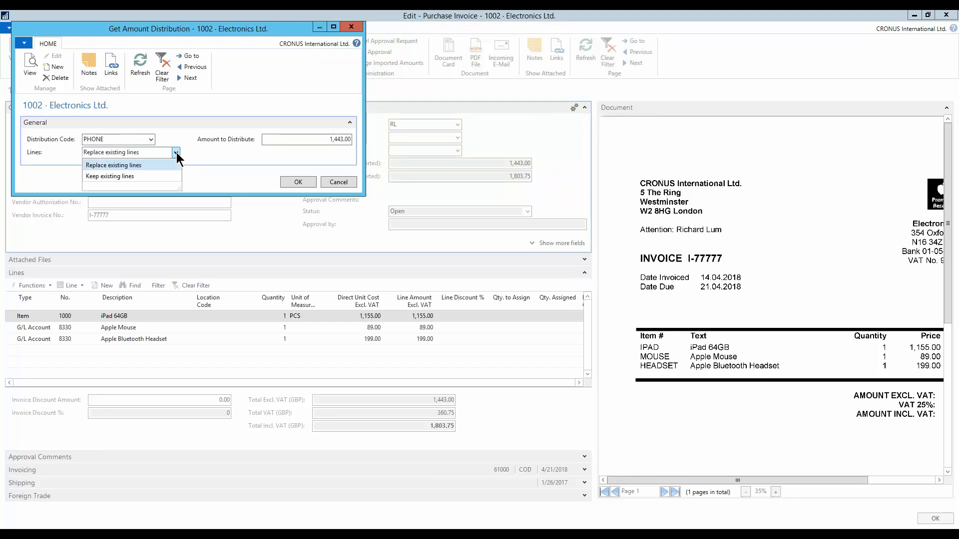
{"action": "left_click", "coordinate": [338, 183]}
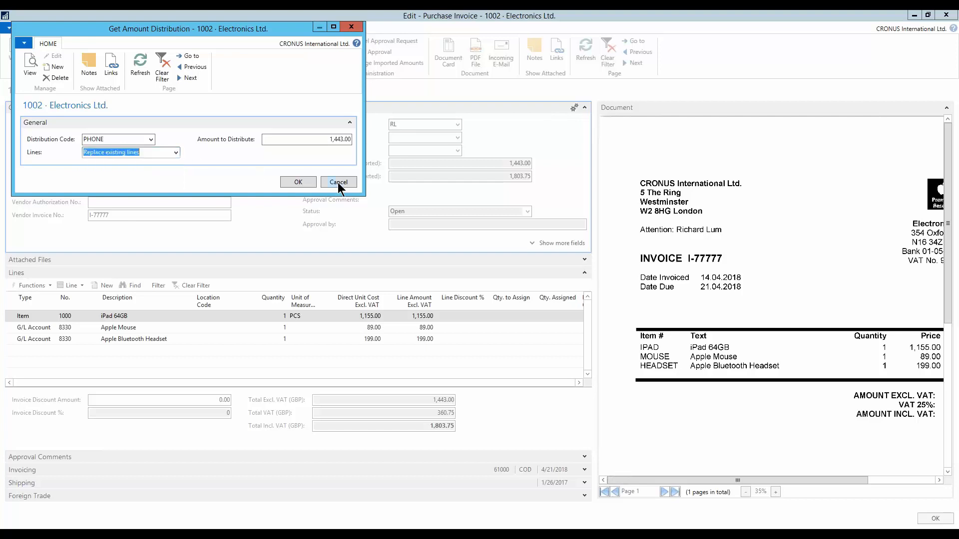
{"action": "left_click", "coordinate": [338, 181]}
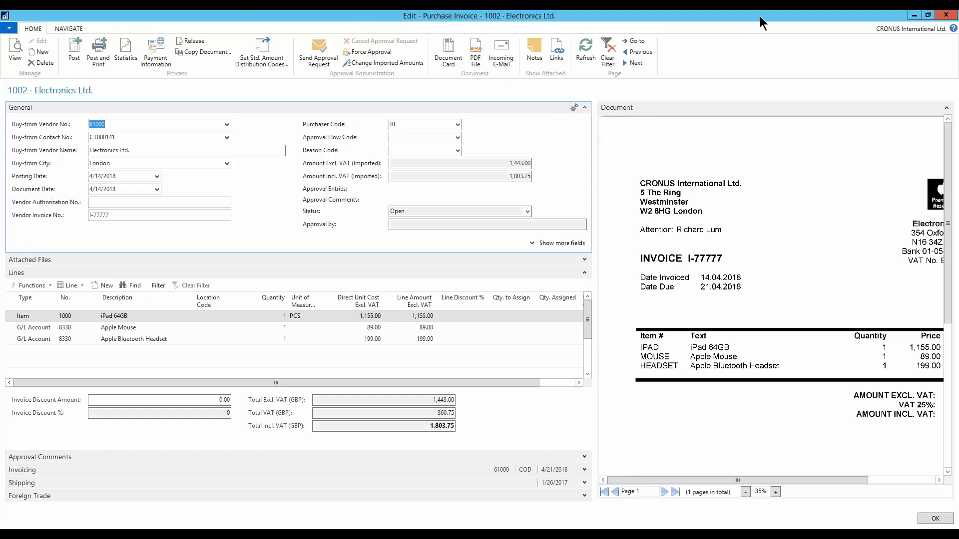
Close the purchase invoice and return to the Document Capture page of the application setup
{"action": "left_click", "coordinate": [947, 15]}
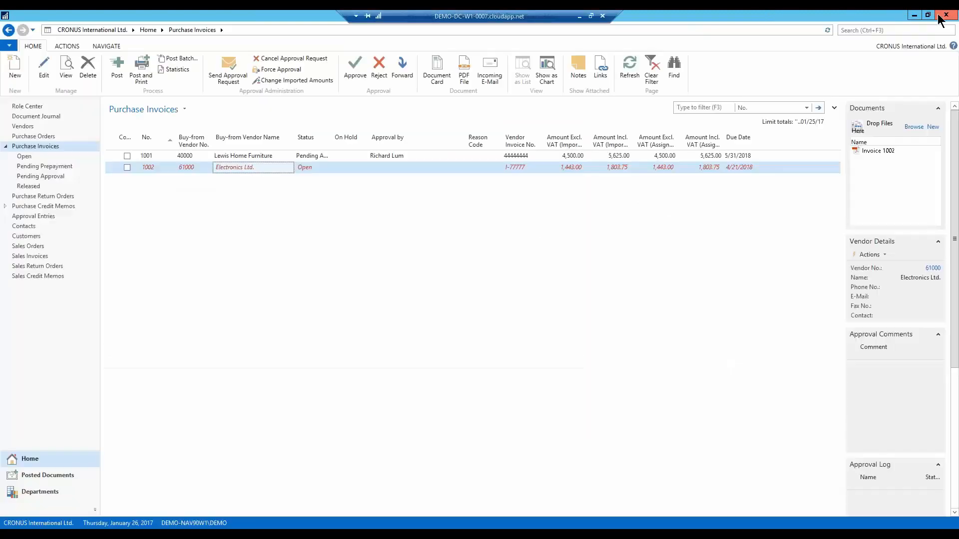
{"action": "left_click", "coordinate": [29, 103]}
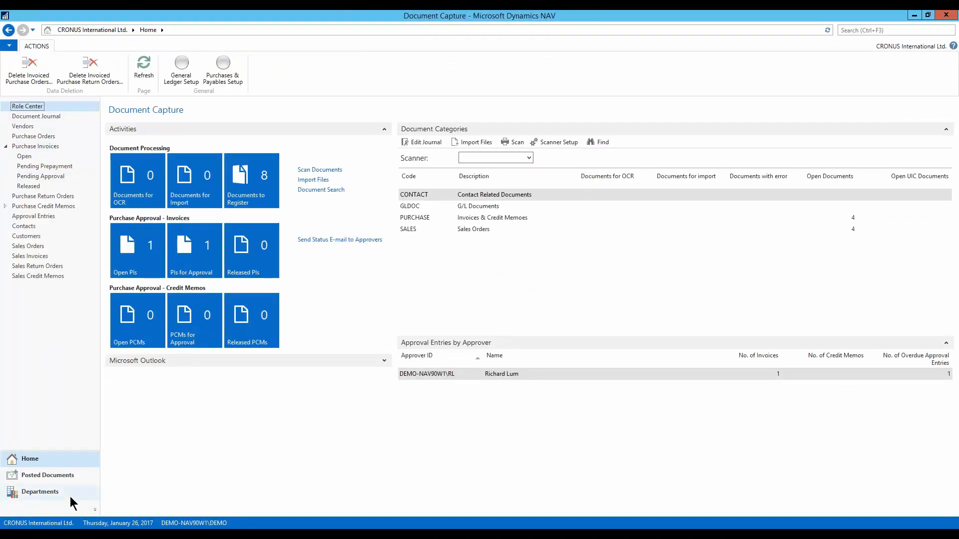
{"action": "left_click", "coordinate": [69, 493]}
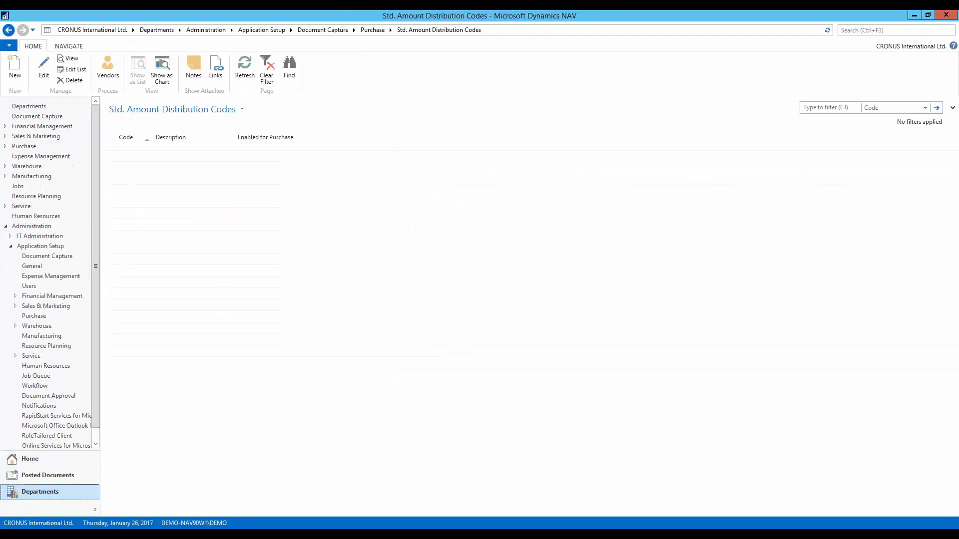
{"action": "left_click", "coordinate": [313, 30]}
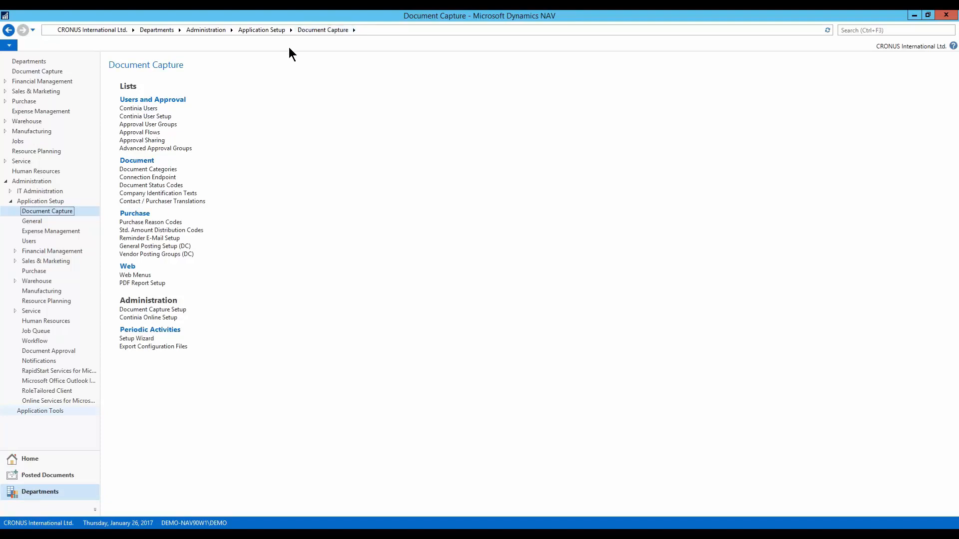
Review the 4-eyes Approval options in the Purchase Approval section of the Document Capture Setup and close it without changes
{"action": "left_click", "coordinate": [158, 311]}
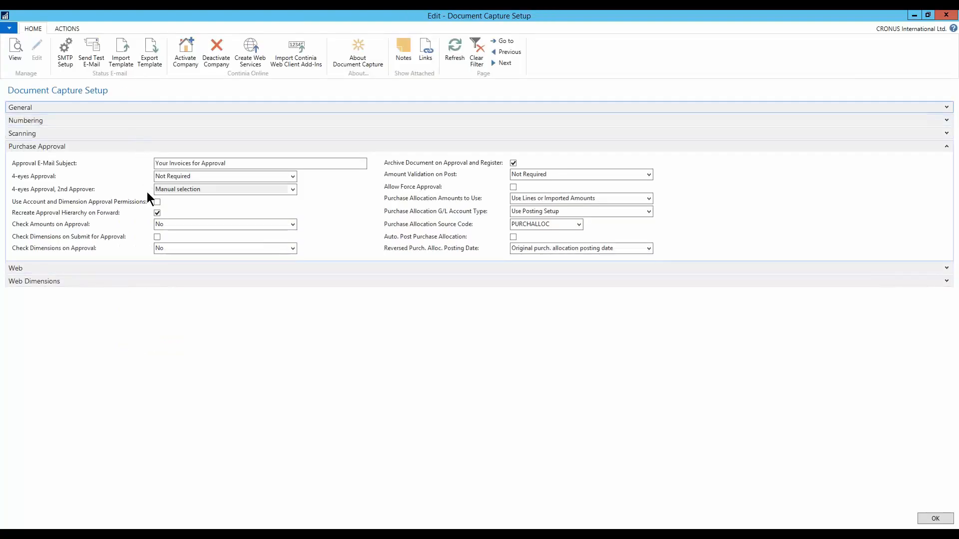
{"action": "left_click", "coordinate": [293, 176]}
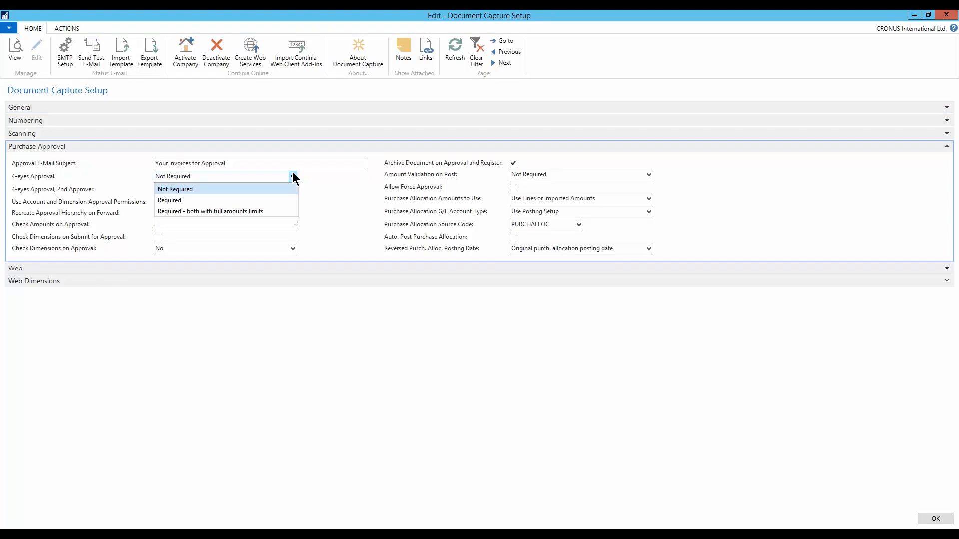
{"action": "key", "text": "Down"}
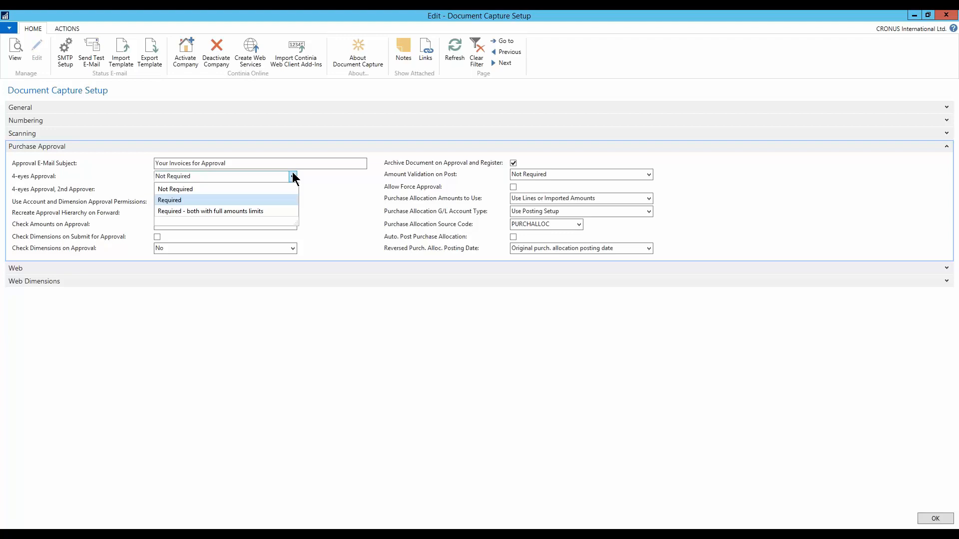
{"action": "key", "text": "Down"}
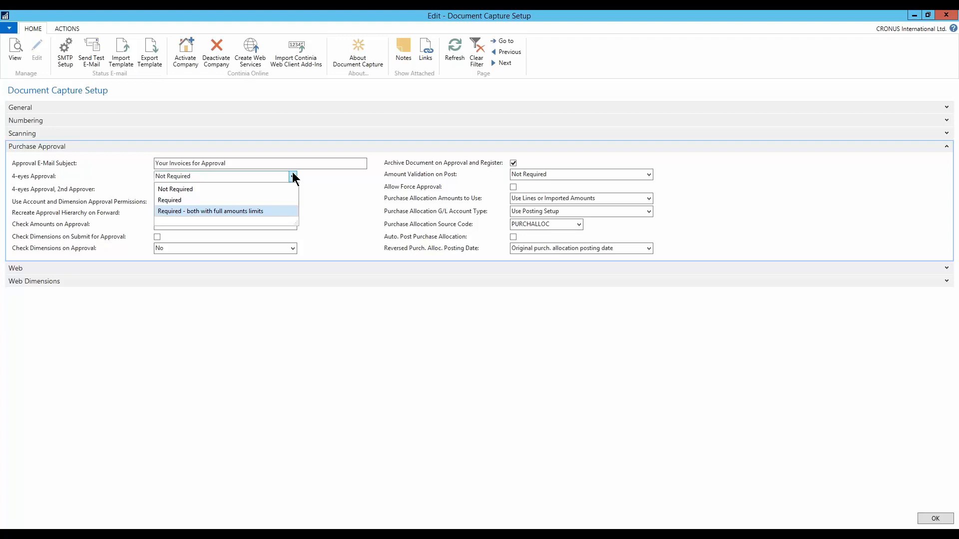
{"action": "left_click", "coordinate": [292, 176]}
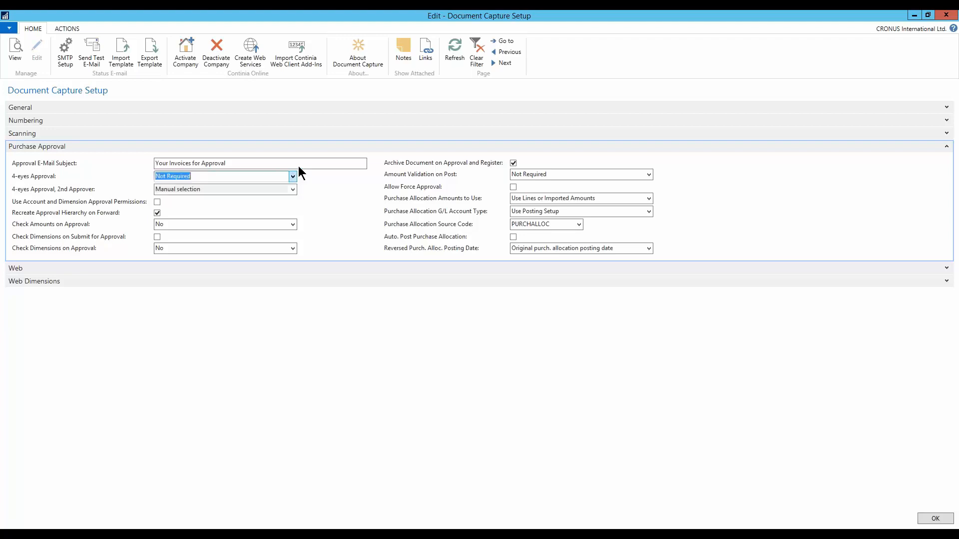
{"action": "key", "text": "Escape"}
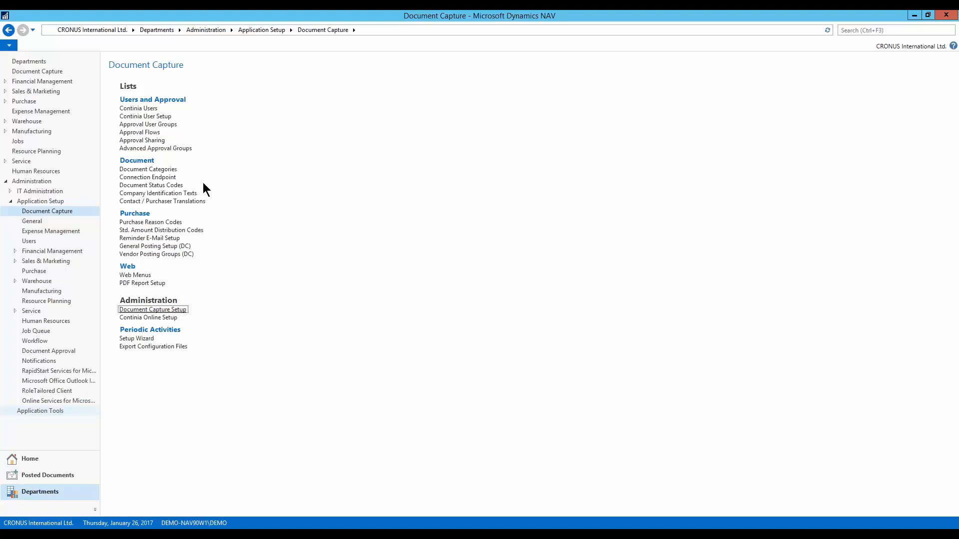
Review the approval user group permissions of GROUP 1 from the Approval User Groups list and close them
{"action": "left_click", "coordinate": [163, 125]}
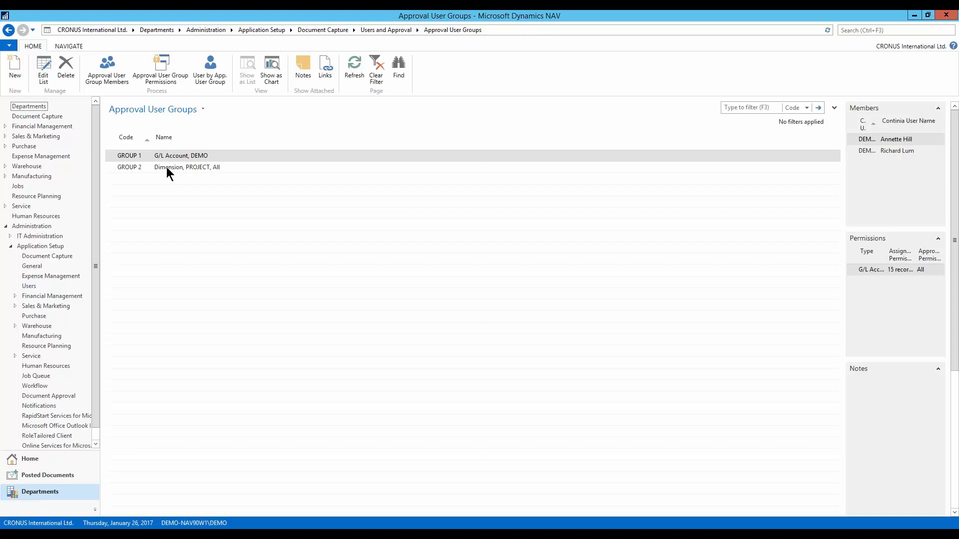
{"action": "left_click", "coordinate": [163, 65]}
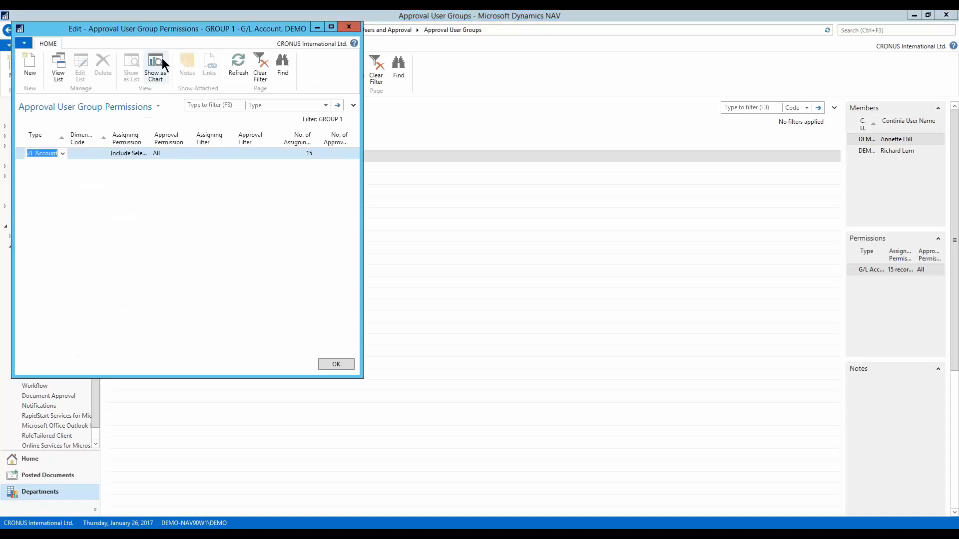
{"action": "left_click_drag", "start_coordinate": [158, 26], "coordinate": [327, 57]}
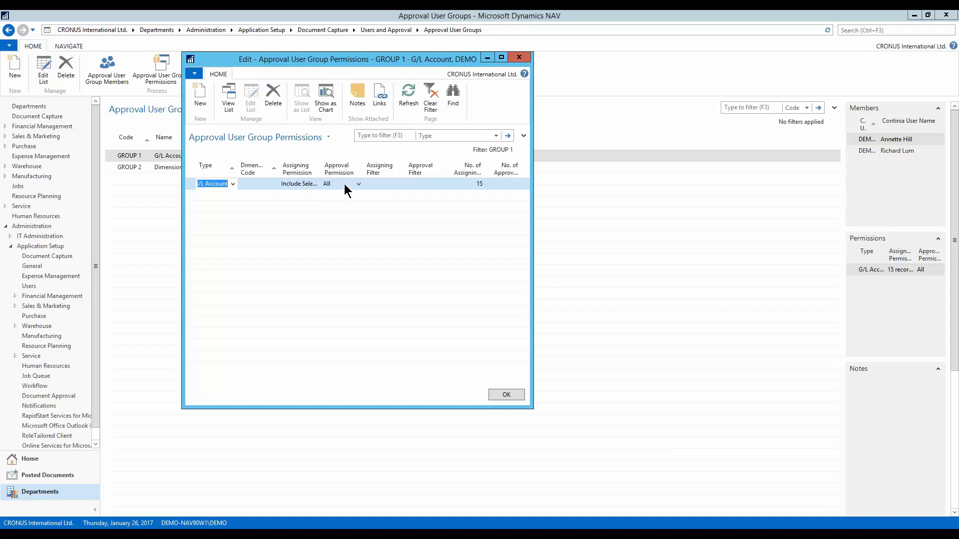
{"action": "left_click", "coordinate": [520, 59]}
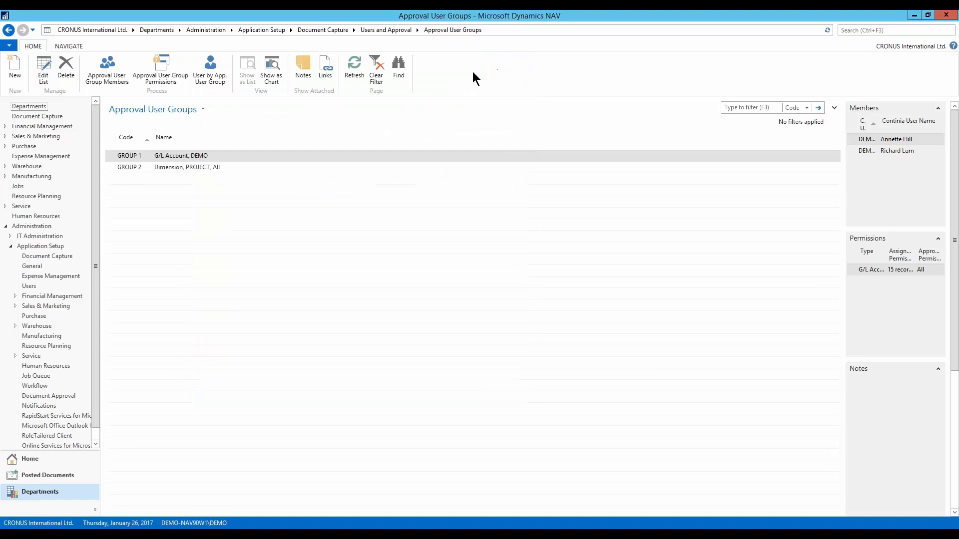
Review which users belong to each approval user group and return to the Document Capture page
{"action": "left_click", "coordinate": [212, 61]}
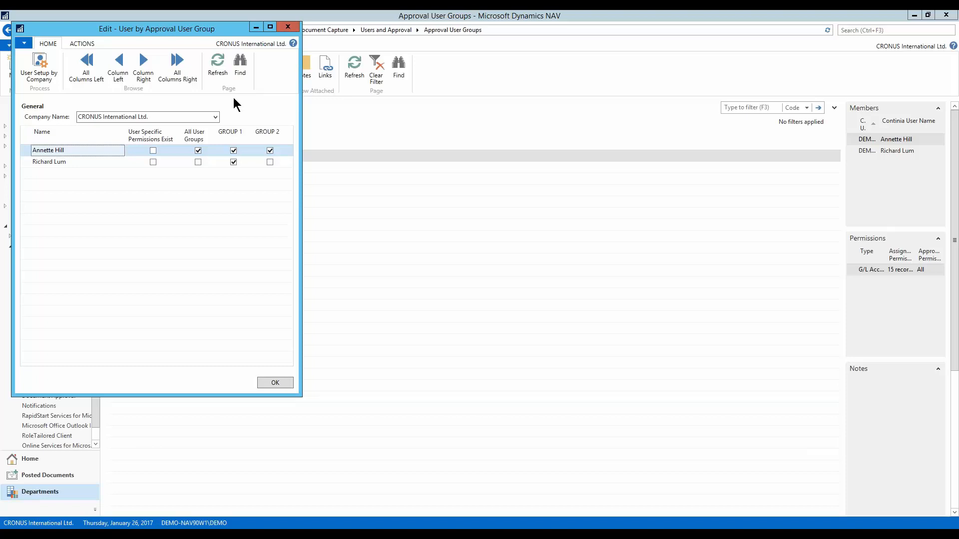
{"action": "key", "text": "Escape"}
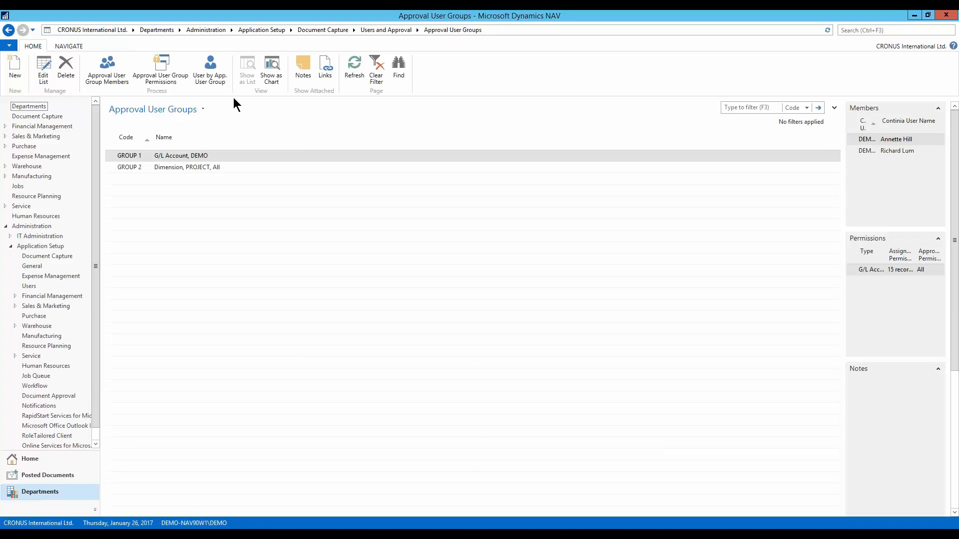
{"action": "left_click", "coordinate": [322, 30]}
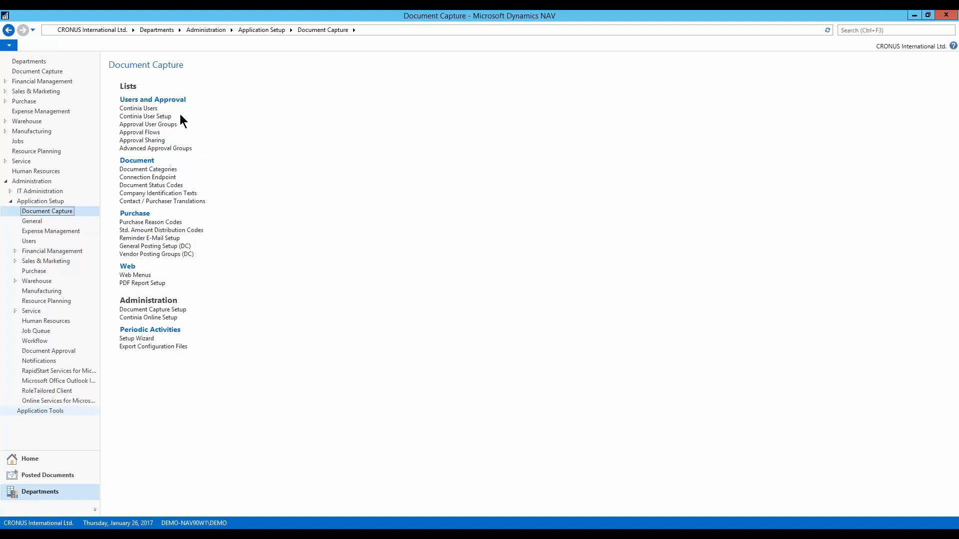
Give the first user in the Continia Users list access to CRONUS Nordic in the user setup by company and close it
{"action": "left_click", "coordinate": [152, 109]}
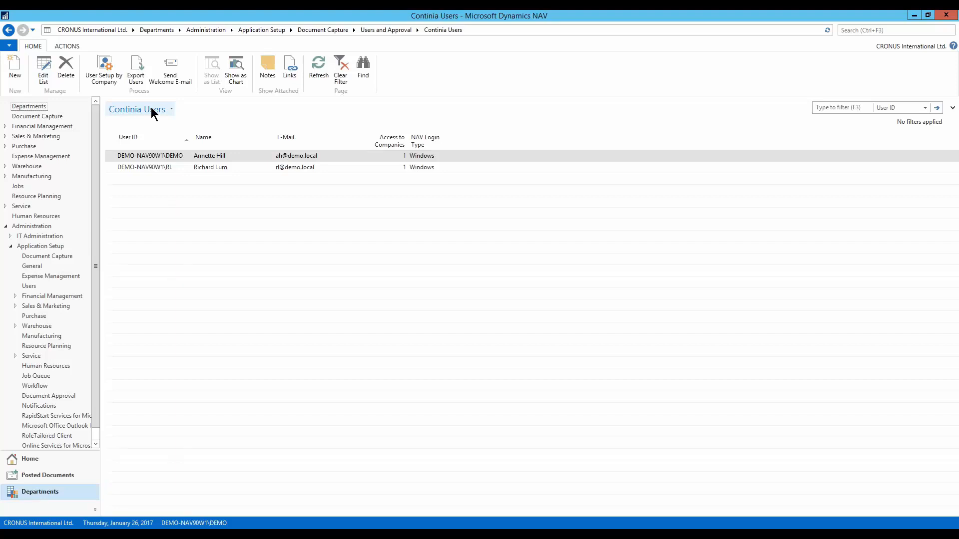
{"action": "left_click", "coordinate": [112, 74]}
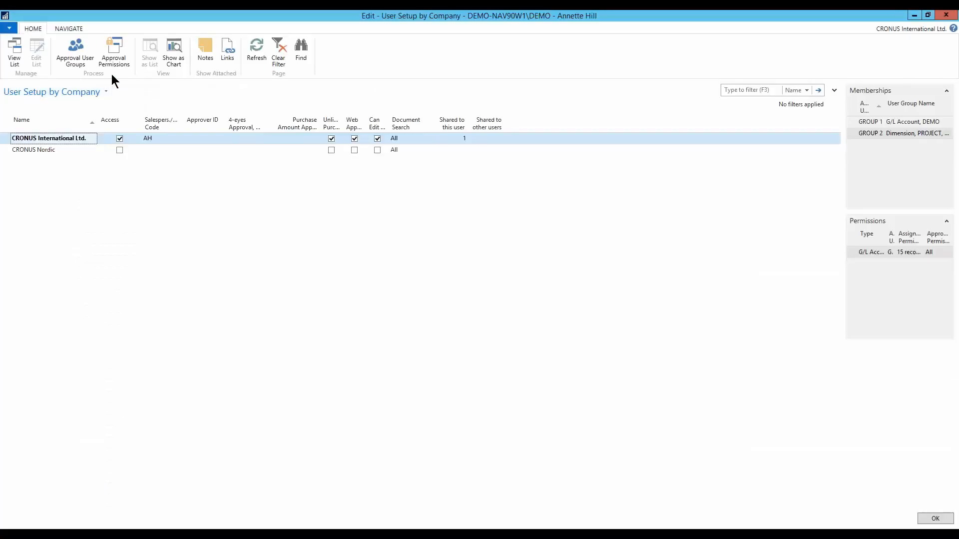
{"action": "left_click", "coordinate": [120, 150]}
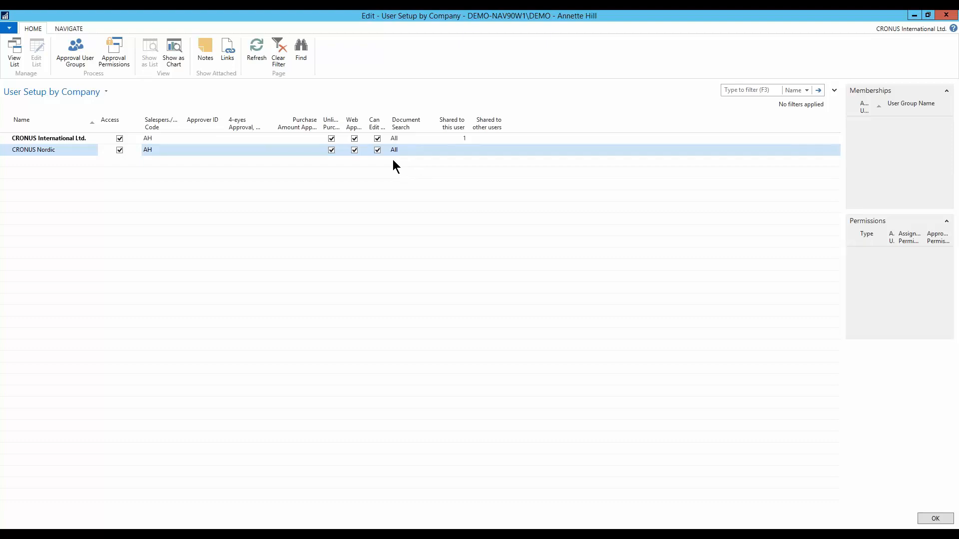
{"action": "key", "text": "Escape"}
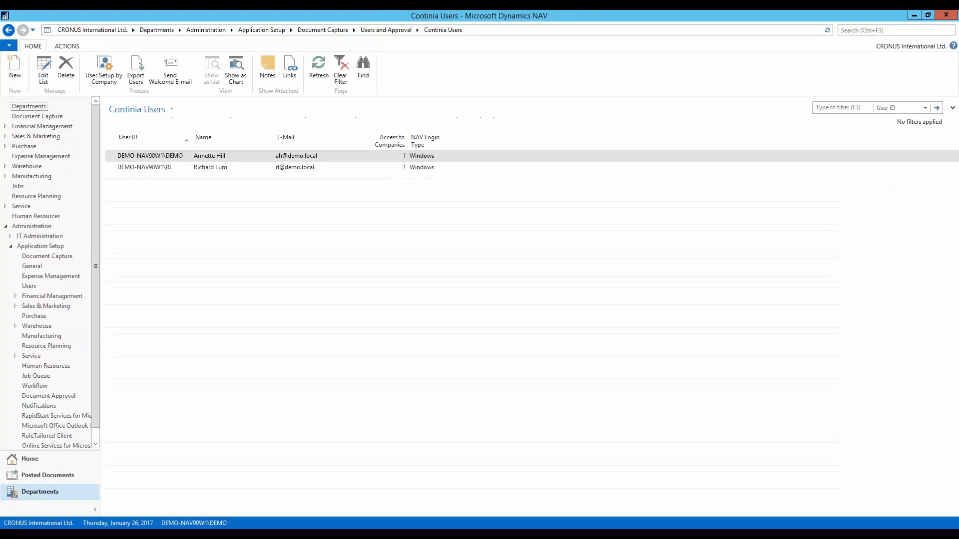
Open the template card for CoolWood Technologies document D000004 from the document journal of the PURCHASE category
{"action": "left_click", "coordinate": [327, 30]}
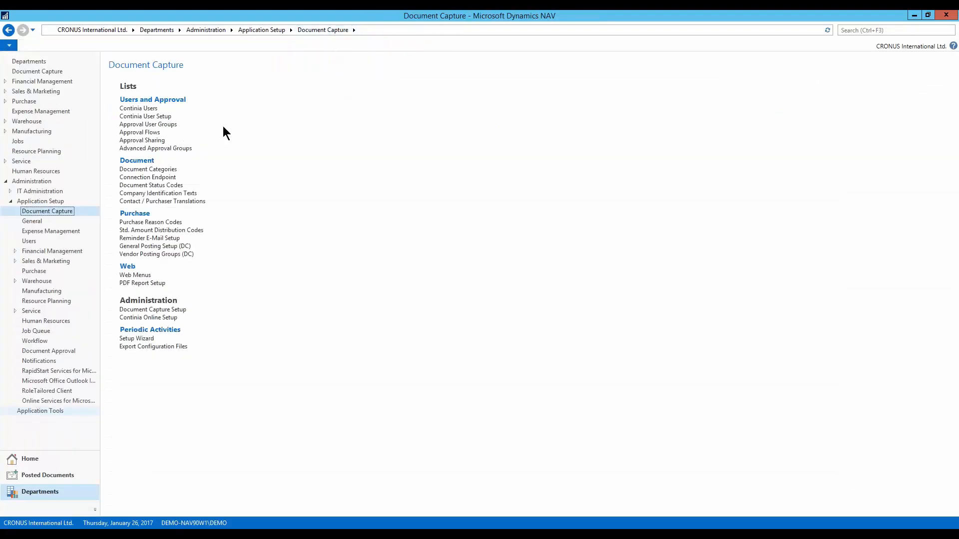
{"action": "left_click", "coordinate": [148, 170]}
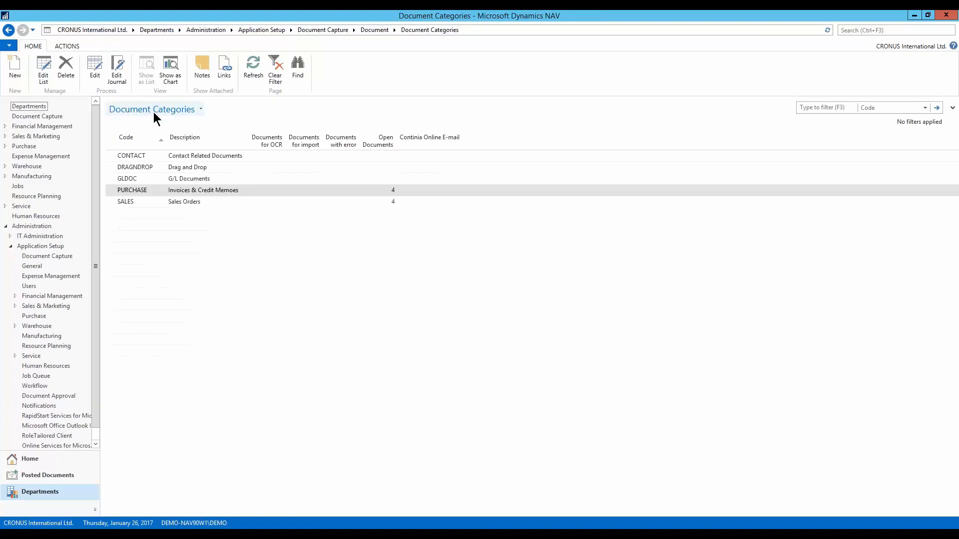
{"action": "left_click", "coordinate": [118, 65]}
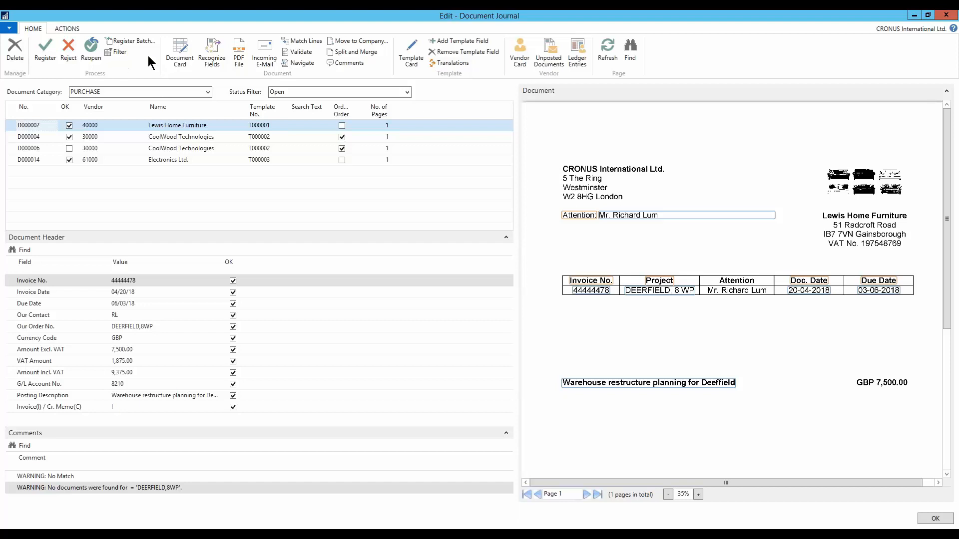
{"action": "left_click", "coordinate": [215, 138]}
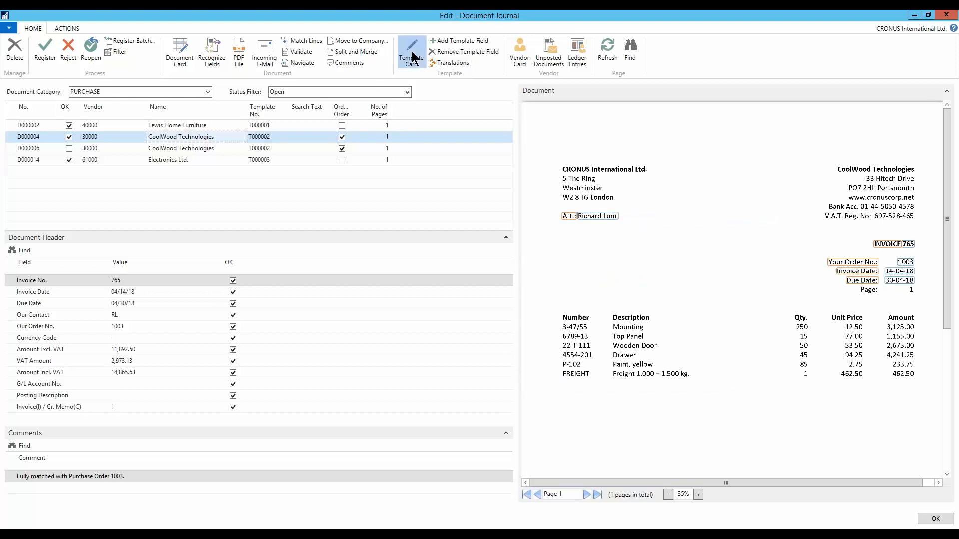
{"action": "left_click", "coordinate": [411, 56]}
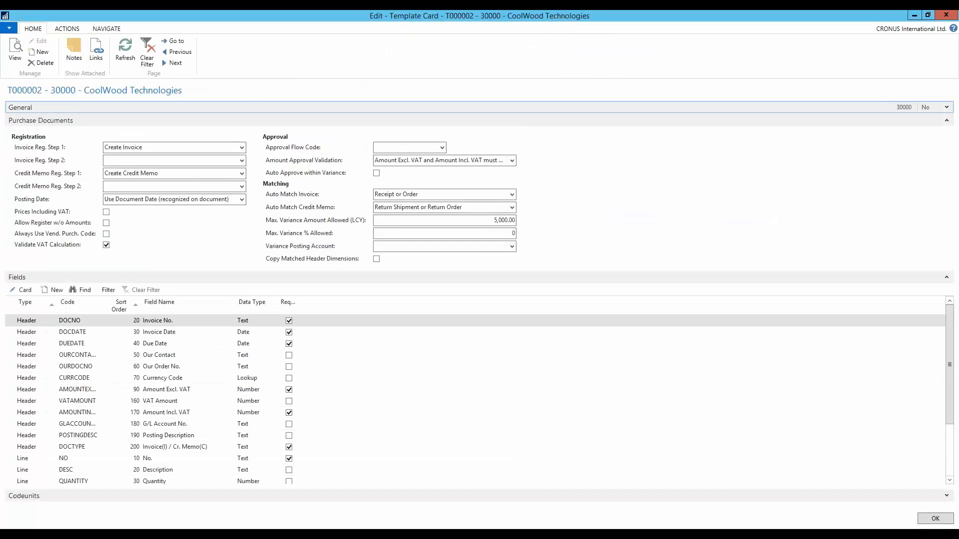
Review the Auto Match Invoice and Auto Match Credit Memo options on the CoolWood Technologies template card and close it without changes
{"action": "left_click", "coordinate": [512, 194]}
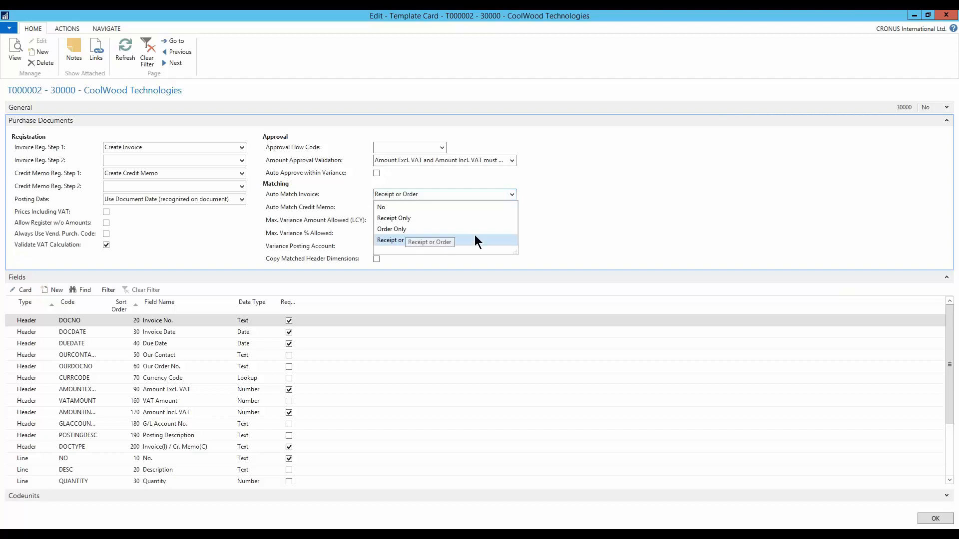
{"action": "left_click", "coordinate": [513, 194]}
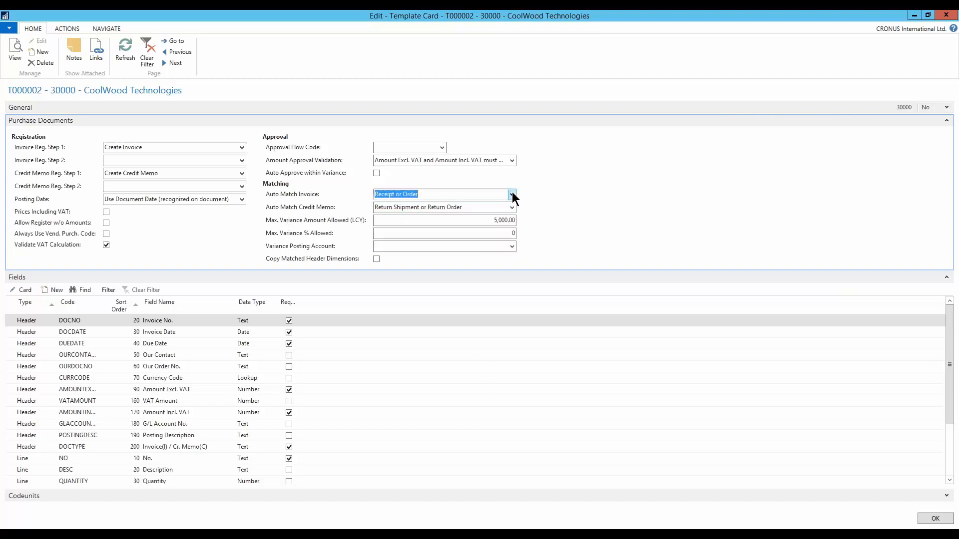
{"action": "left_click", "coordinate": [512, 207]}
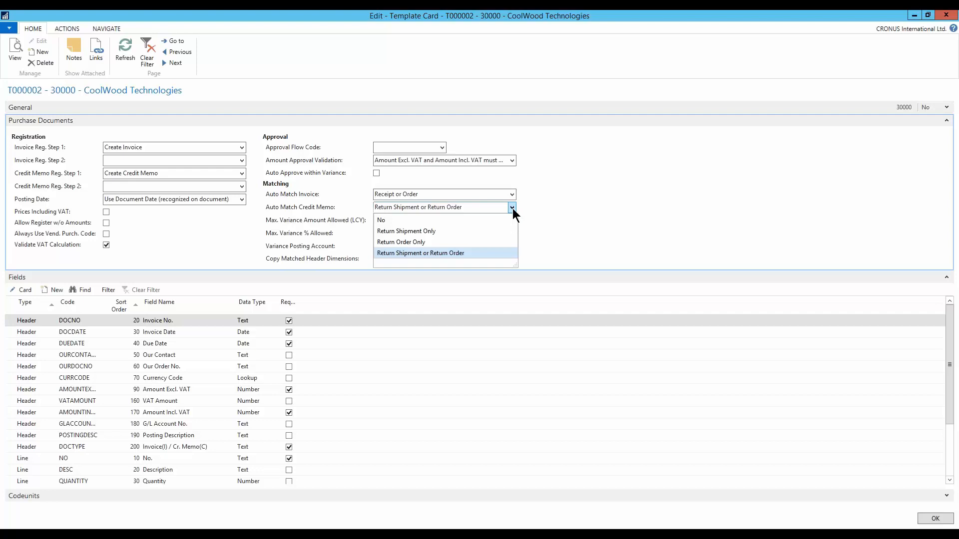
{"action": "left_click", "coordinate": [512, 209]}
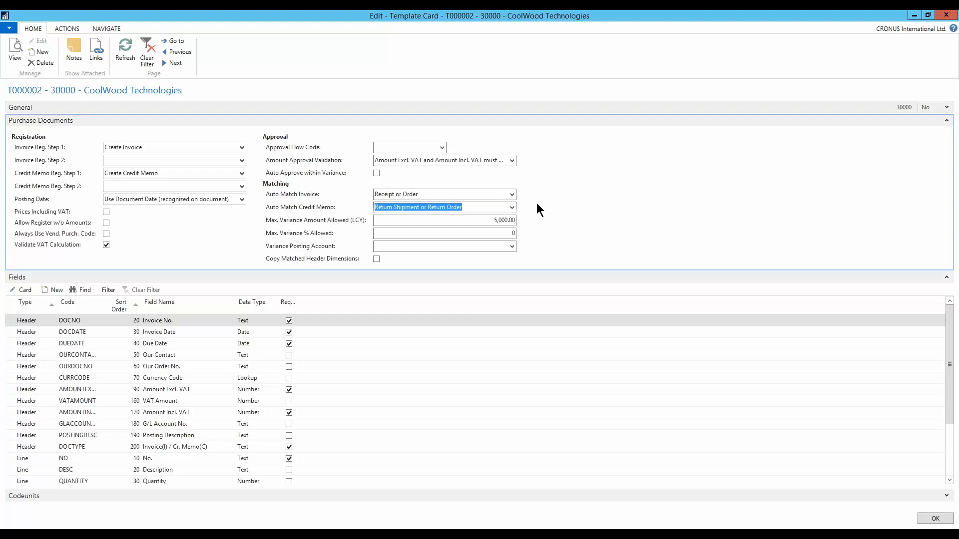
{"action": "key", "text": "Escape"}
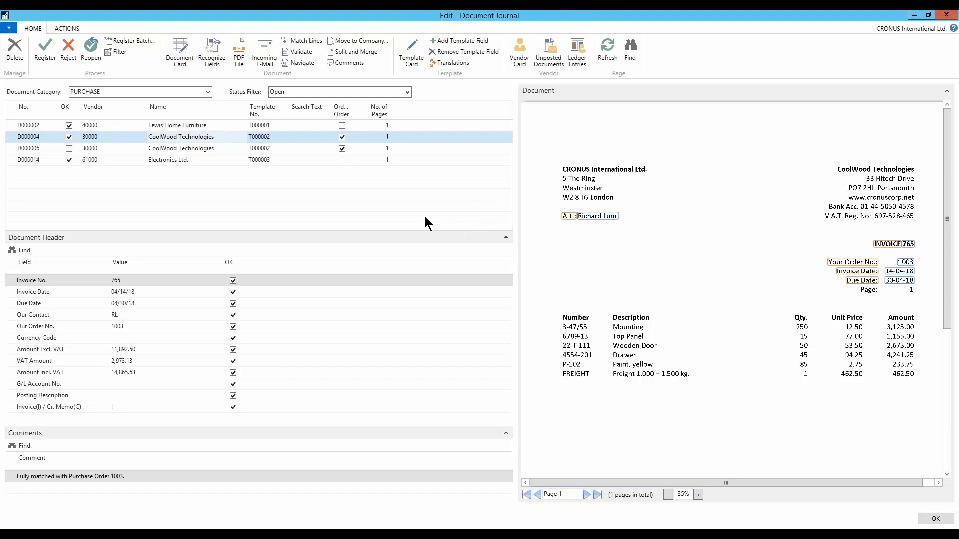
Locate the Our Order No. value on documents D000004 and D000006, and rerun field recognition on D000006
{"action": "left_click", "coordinate": [127, 324]}
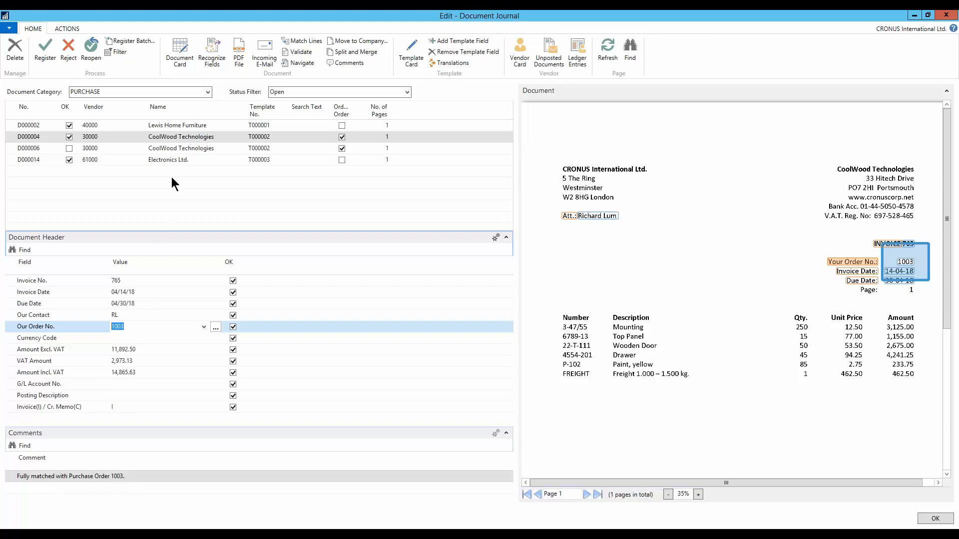
{"action": "left_click", "coordinate": [172, 150]}
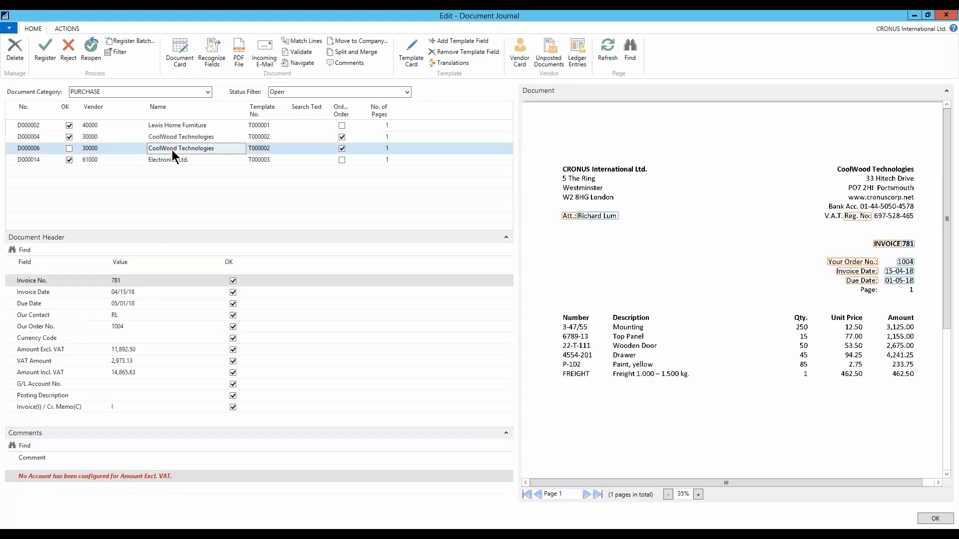
{"action": "left_click", "coordinate": [136, 327]}
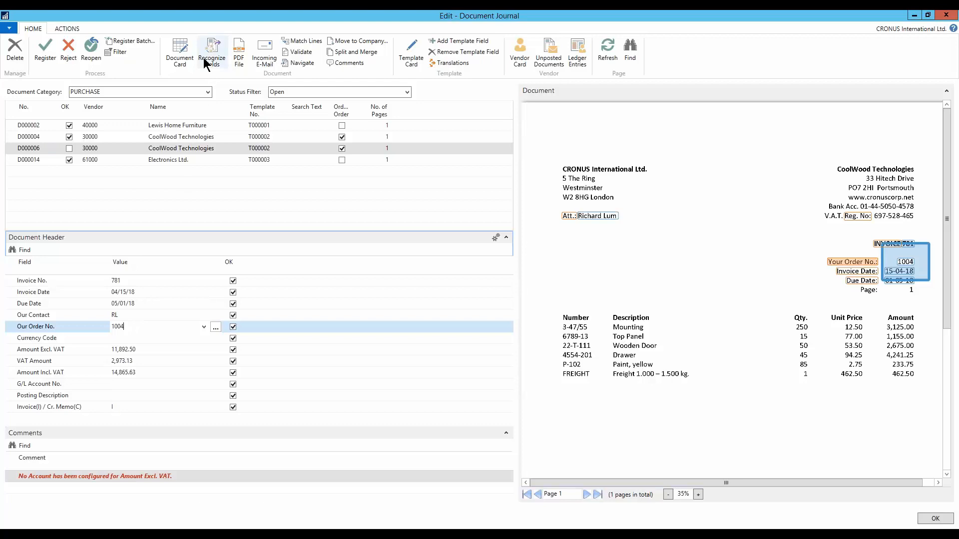
{"action": "left_click", "coordinate": [212, 47]}
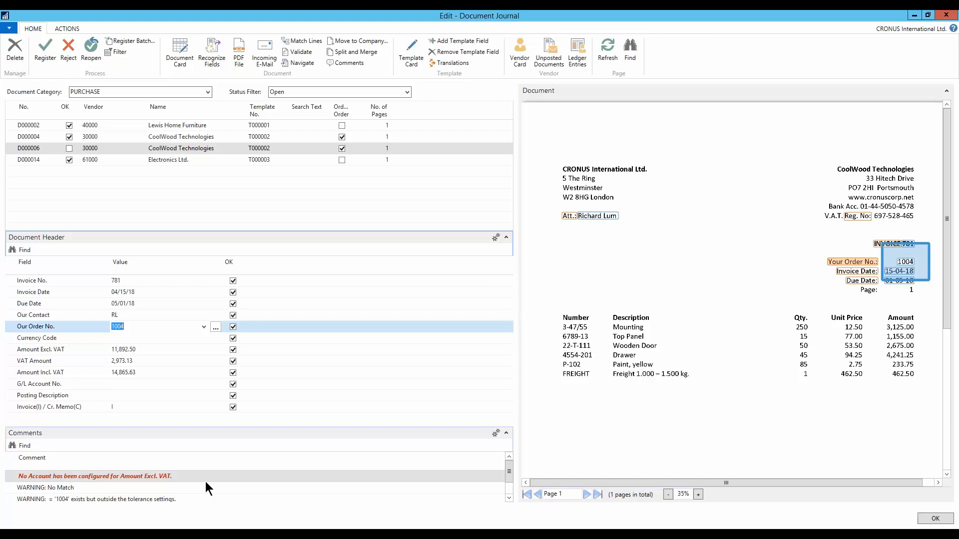
Check the matching comments of the Lewis Home Furniture document and close the document journal
{"action": "left_click", "coordinate": [187, 123]}
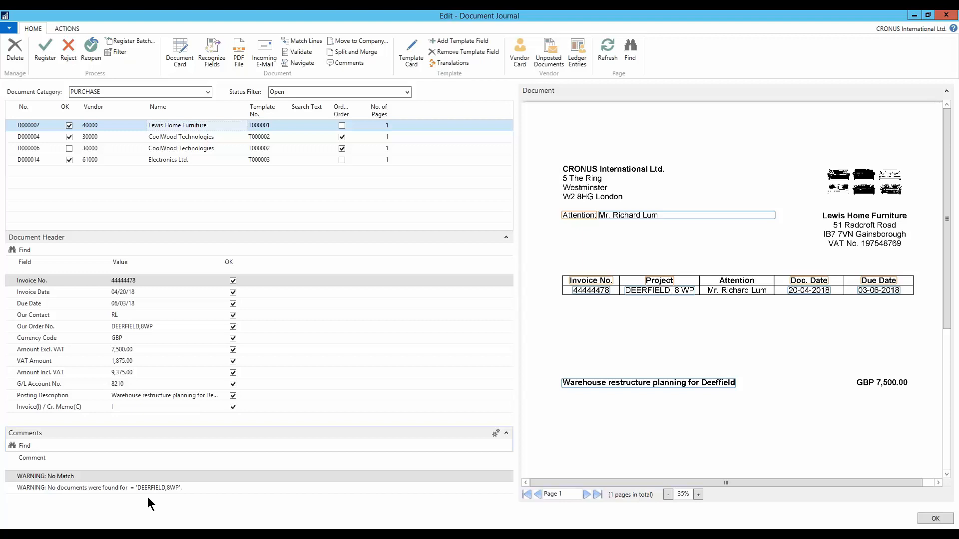
{"action": "left_click", "coordinate": [946, 15]}
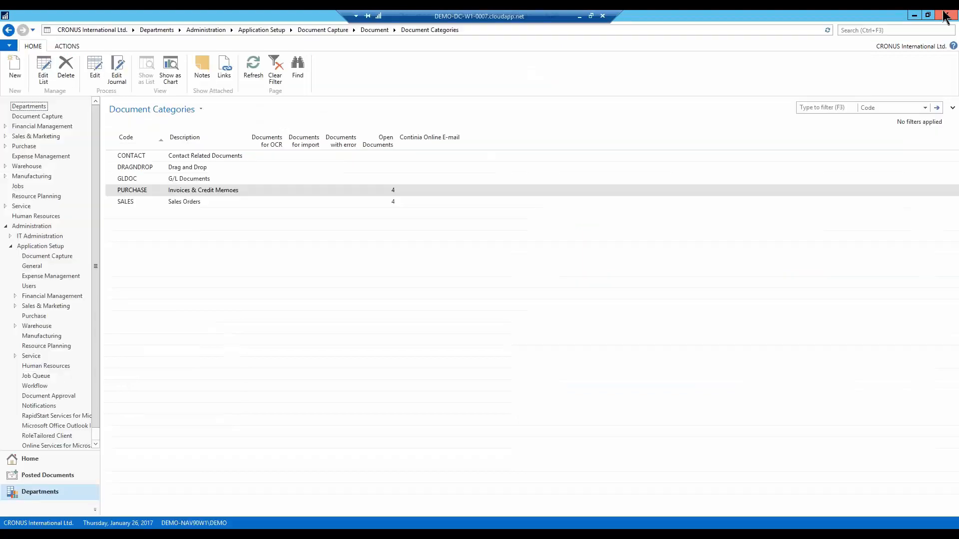
Open the Purchase Reason Codes list from the Document Capture setup to review the codes
{"action": "left_click", "coordinate": [336, 30]}
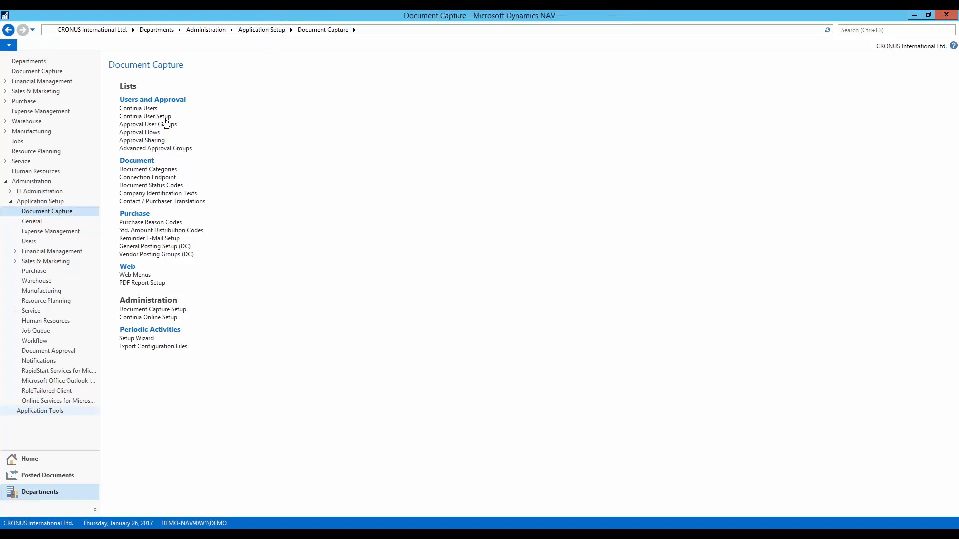
{"action": "left_click", "coordinate": [165, 223]}
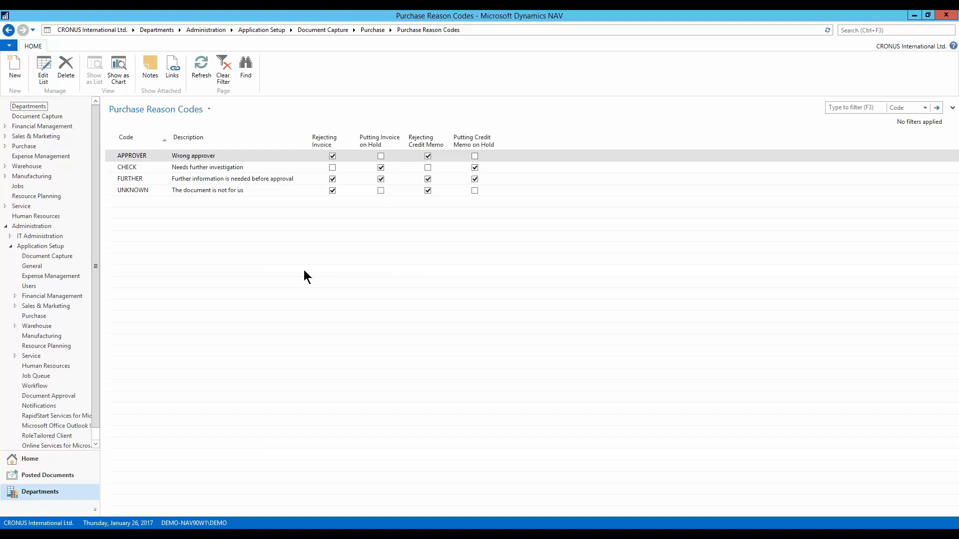
Check the reason codes offered for rejecting the Lewis Home Furniture invoice in the approval entries, and cancel the rejection
{"action": "left_click", "coordinate": [308, 30]}
{"action": "left_click", "coordinate": [61, 460]}
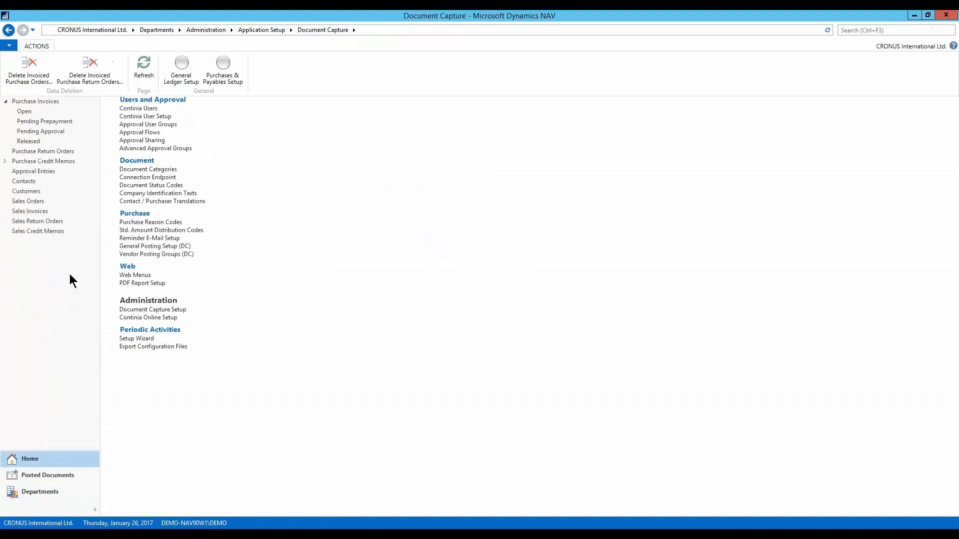
{"action": "left_click", "coordinate": [52, 218]}
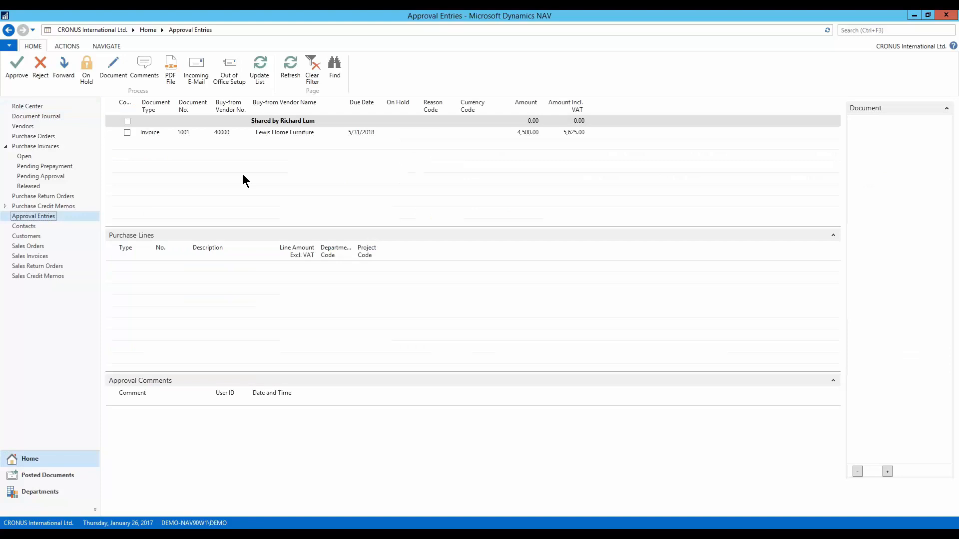
{"action": "left_click", "coordinate": [283, 133]}
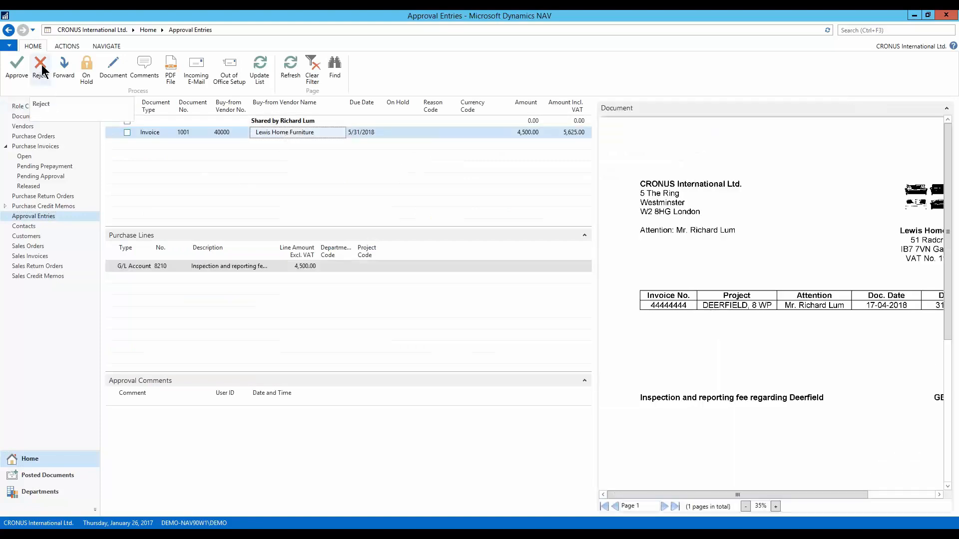
{"action": "left_click", "coordinate": [43, 66]}
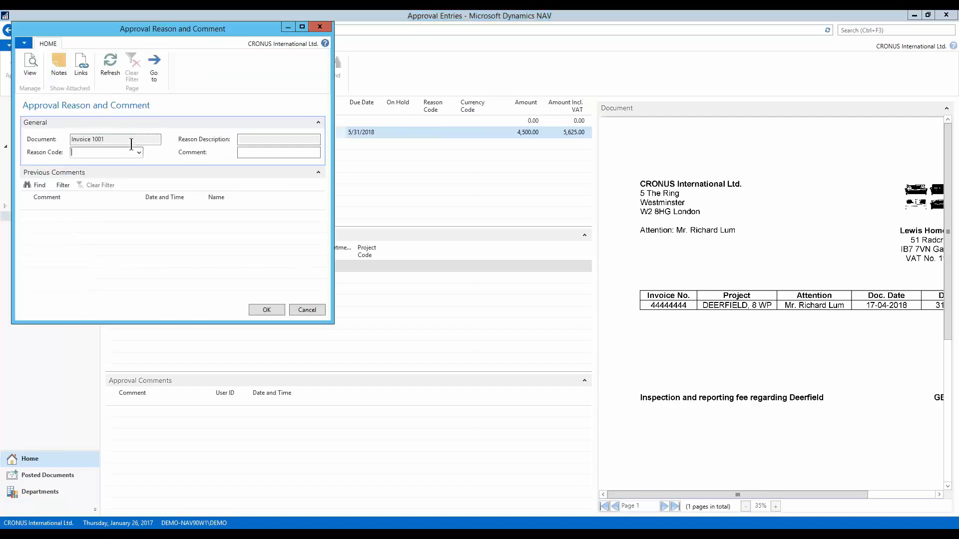
{"action": "left_click", "coordinate": [139, 152]}
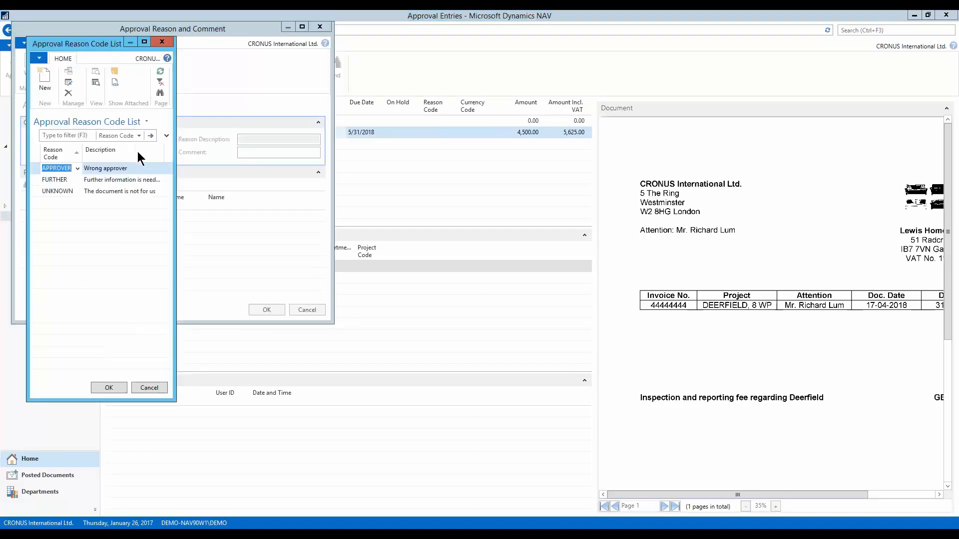
{"action": "left_click", "coordinate": [161, 42]}
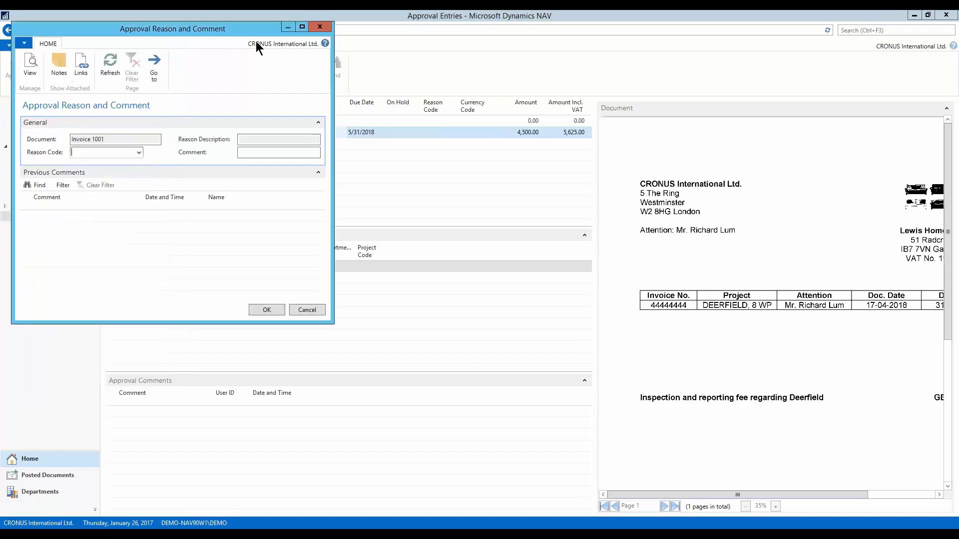
{"action": "left_click", "coordinate": [319, 27]}
Check the reason codes offered for putting the Lewis Home Furniture invoice on hold, and cancel without picking one
{"action": "left_click", "coordinate": [88, 71]}
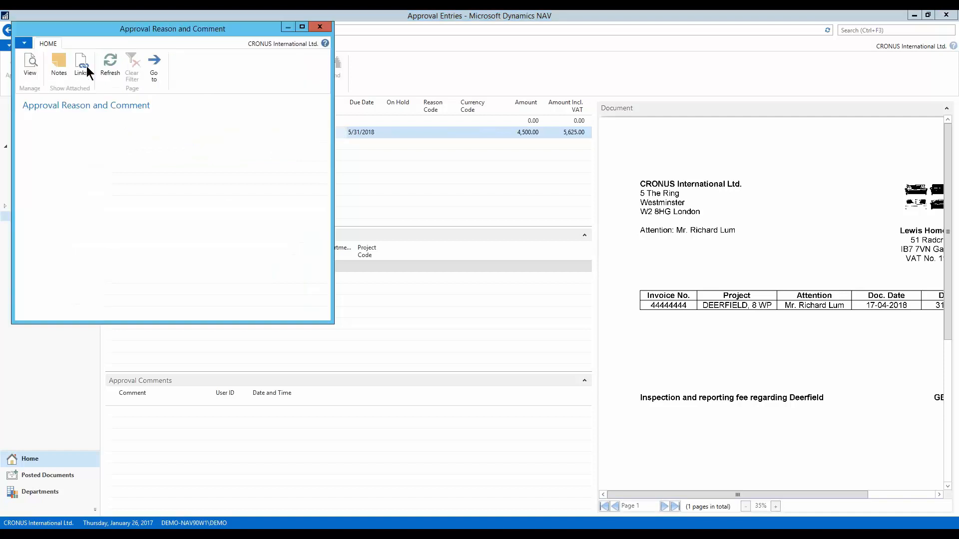
{"action": "left_click", "coordinate": [139, 152]}
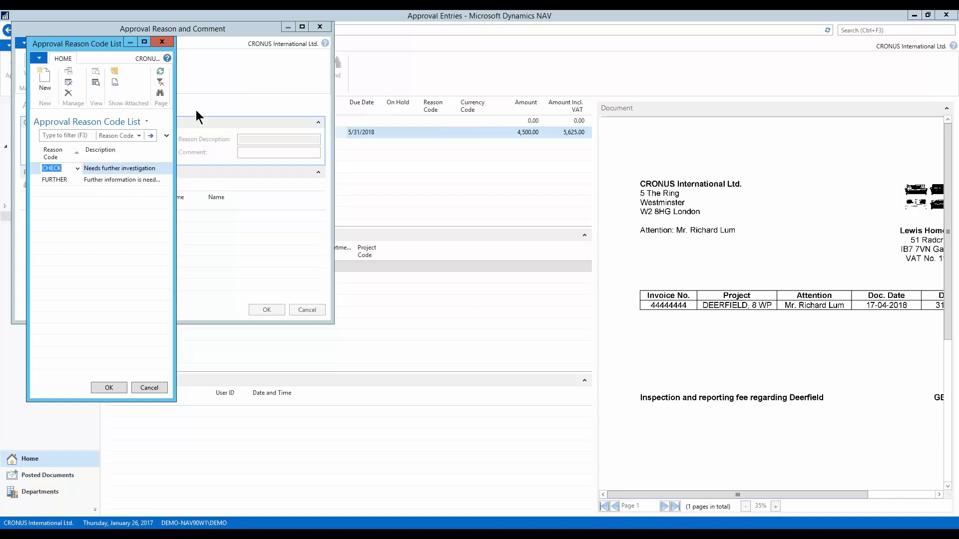
{"action": "left_click", "coordinate": [162, 41]}
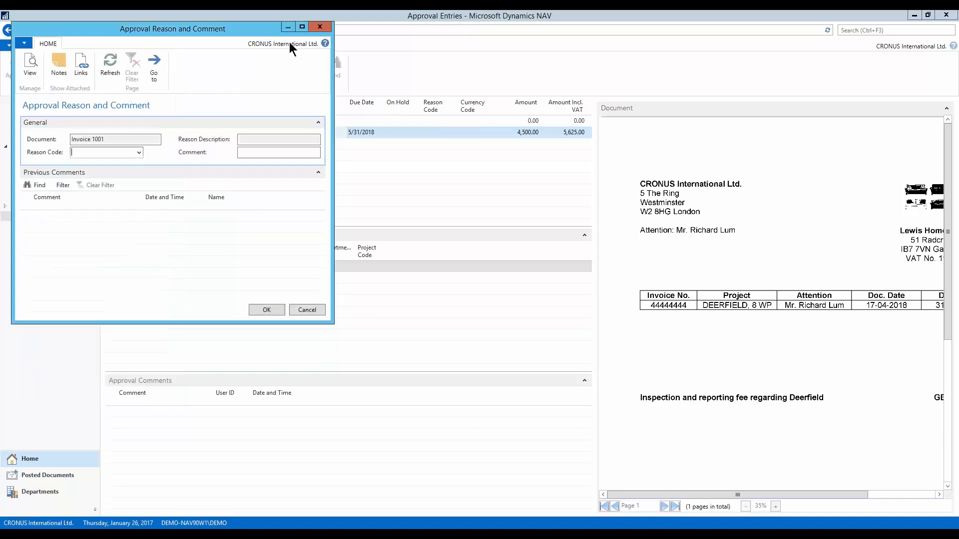
{"action": "left_click", "coordinate": [320, 28]}
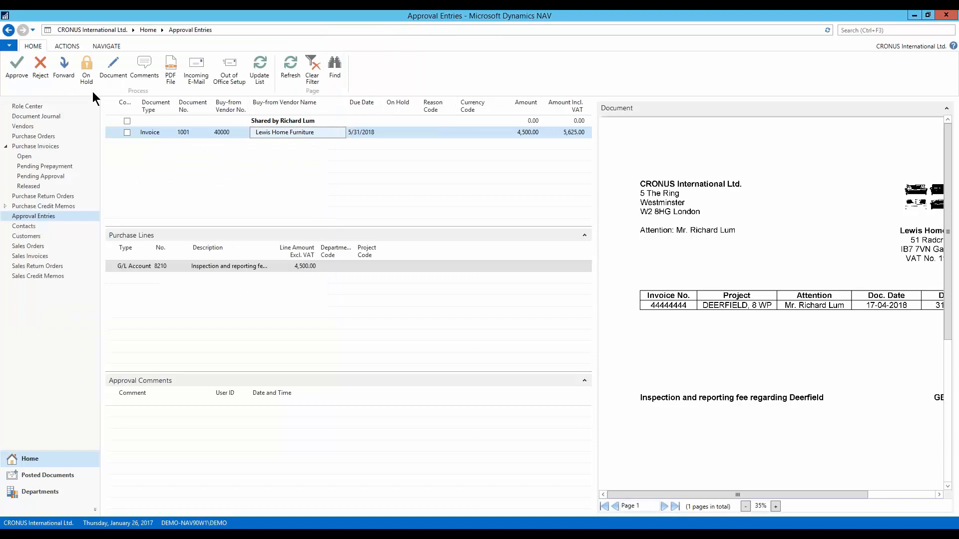
Set Inv. Rounding Precision (LCY) to 0.50 in the General Ledger Setup, and check Invoice Rounding in the Purchases & Payables Setup
{"action": "left_click", "coordinate": [38, 103]}
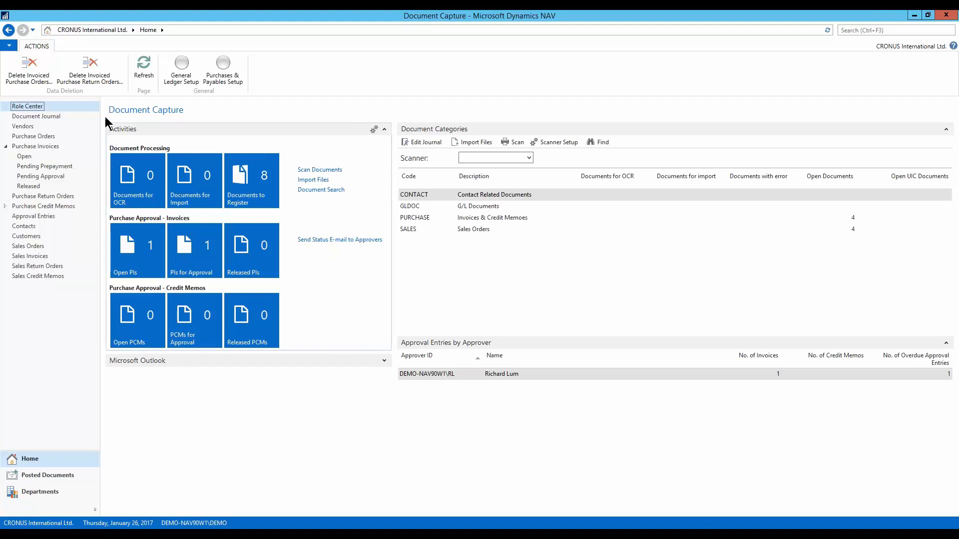
{"action": "left_click", "coordinate": [187, 76]}
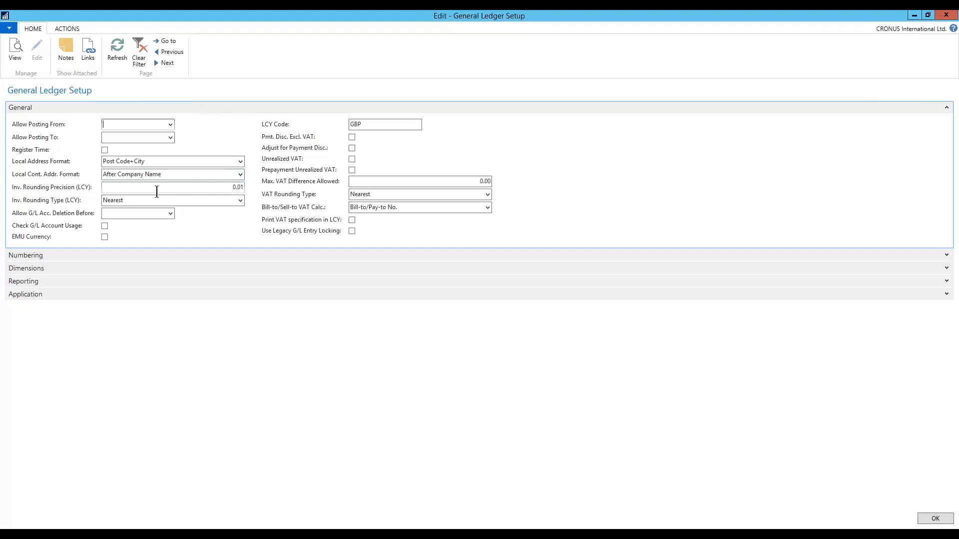
{"action": "left_click", "coordinate": [241, 187]}
{"action": "key", "text": "BackSpace"}
{"action": "key", "text": "BackSpace"}
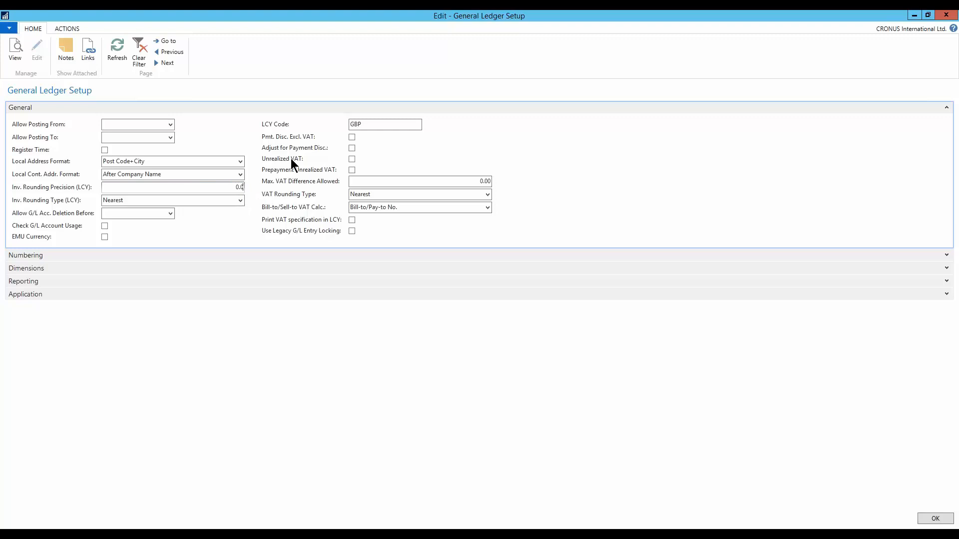
{"action": "type", "text": "50"}
{"action": "key", "text": "Tab"}
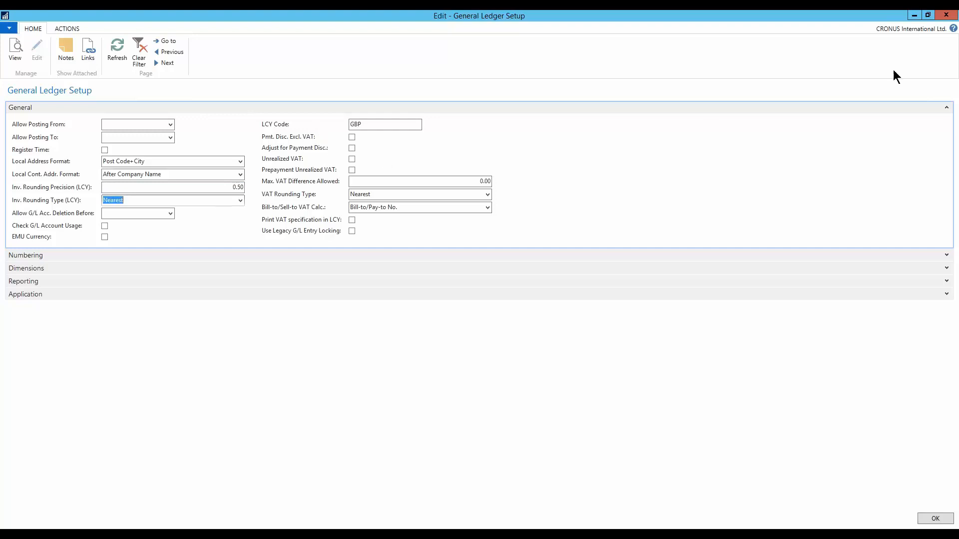
{"action": "left_click", "coordinate": [948, 15]}
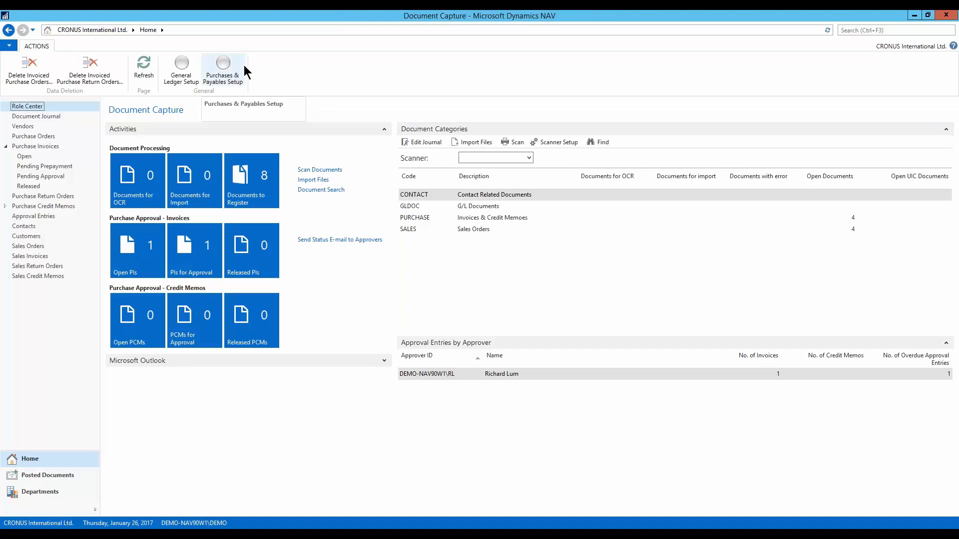
{"action": "left_click", "coordinate": [223, 70]}
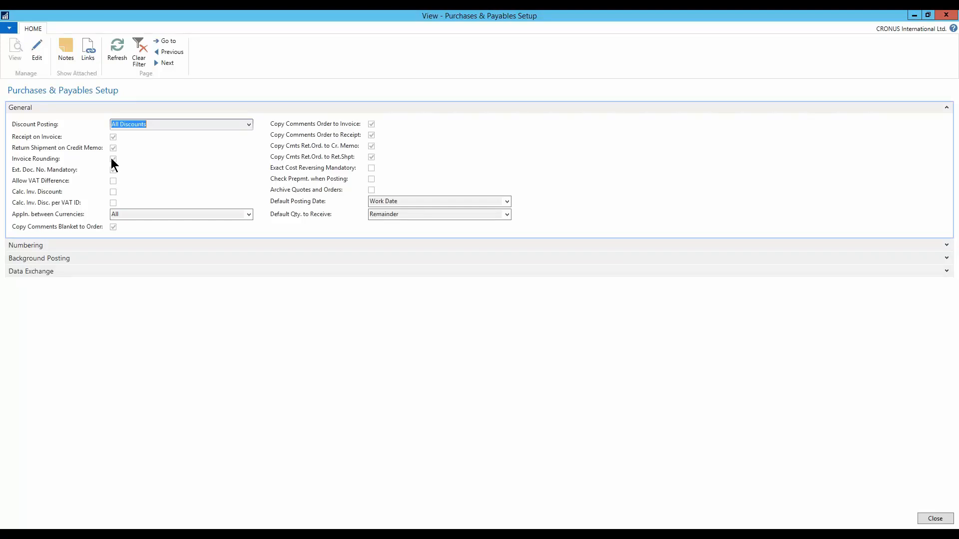
{"action": "key", "text": "Escape"}
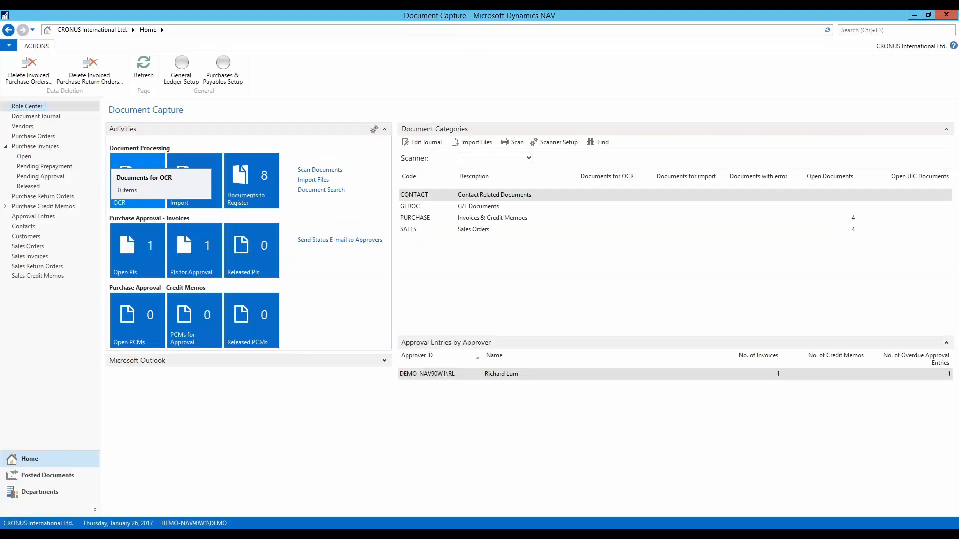
Review the Approval Sharing list in the Document Capture application setup and return to the setup overview
{"action": "left_click", "coordinate": [28, 494]}
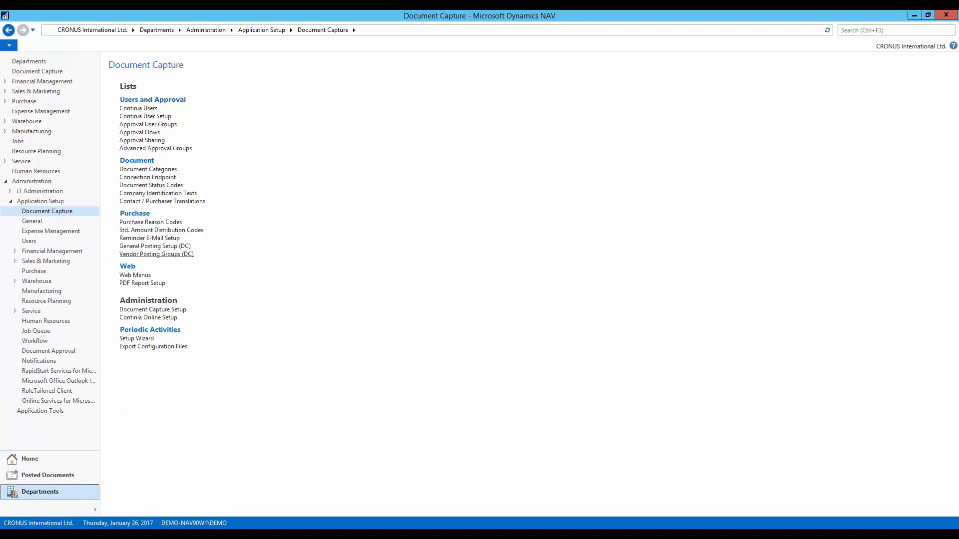
{"action": "left_click", "coordinate": [156, 142]}
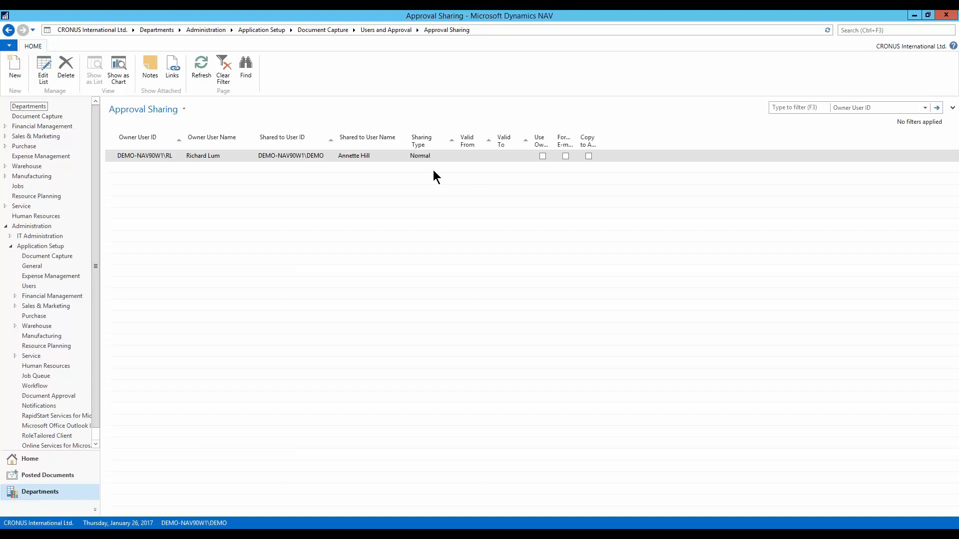
{"action": "left_click", "coordinate": [332, 29]}
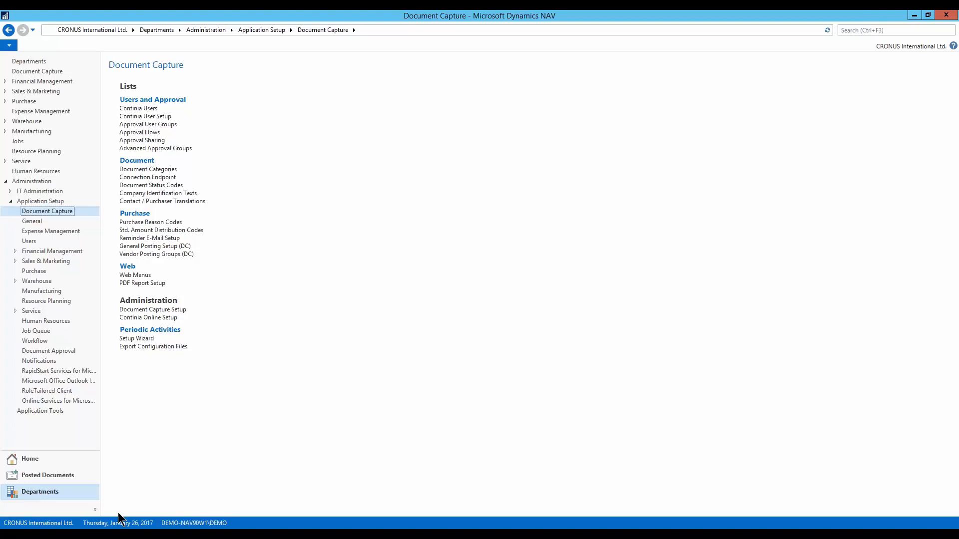
Switch to Continia Online, open the Lewis Home Furniture invoice and set its line's G/L account number to 8230
{"action": "mouse_move", "coordinate": [115, 533]}
{"action": "left_click", "coordinate": [101, 511]}
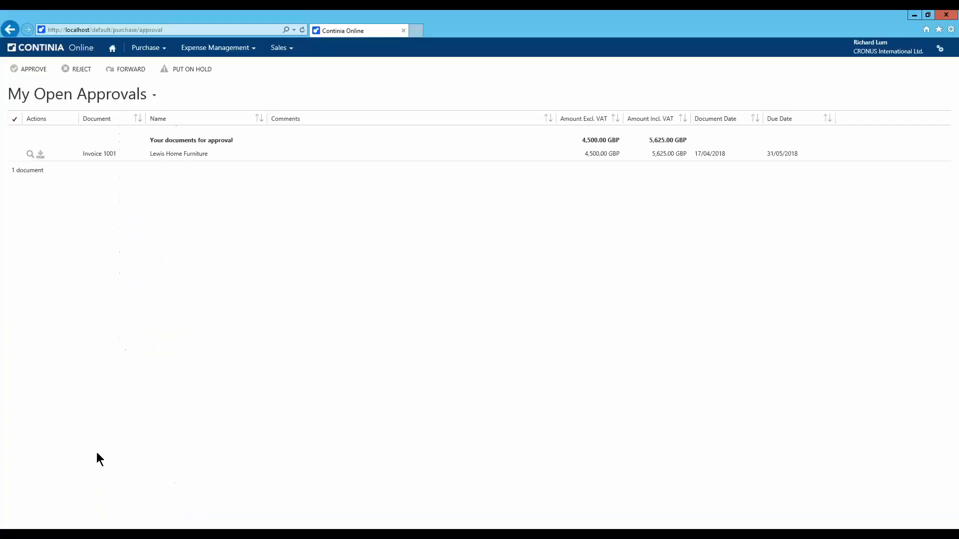
{"action": "left_click", "coordinate": [190, 157]}
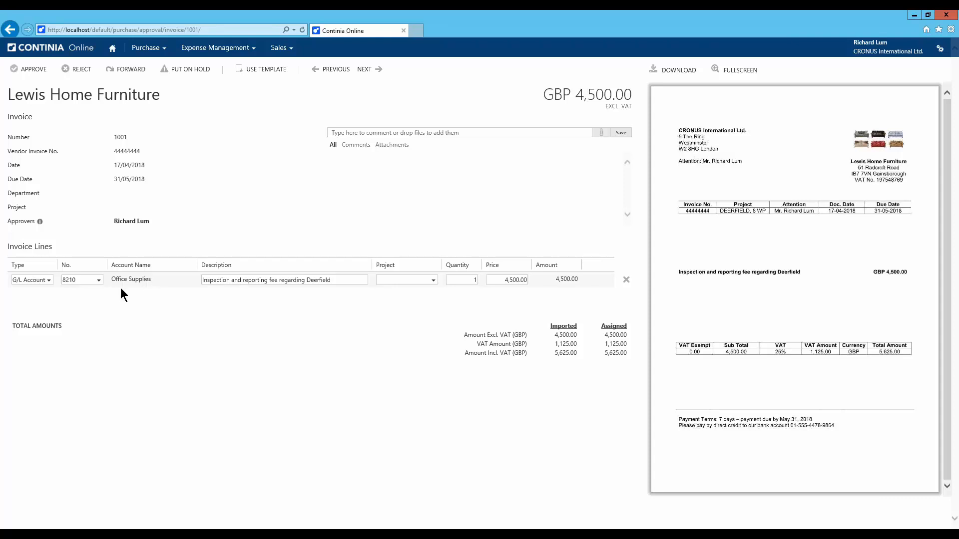
{"action": "left_click", "coordinate": [89, 277]}
{"action": "key", "text": "BackSpace"}
{"action": "key", "text": "BackSpace"}
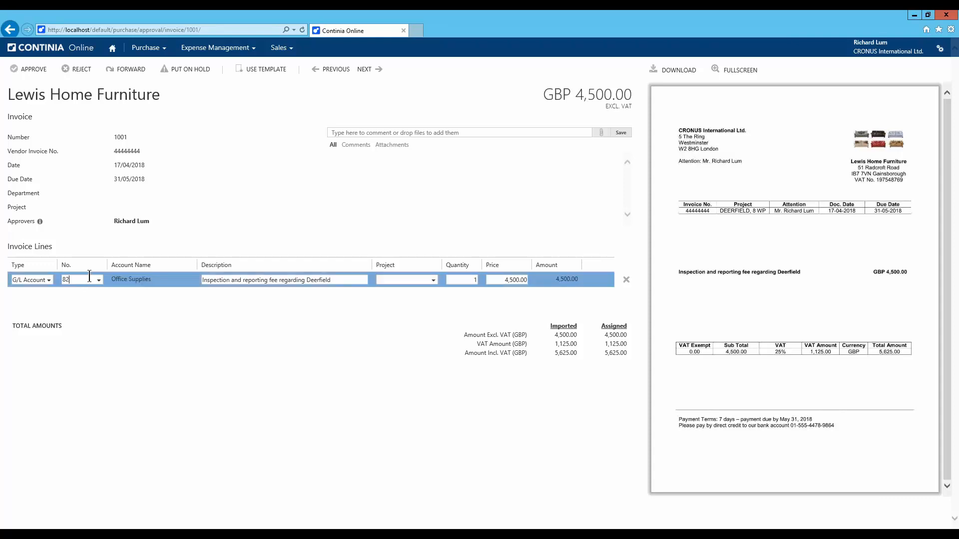
{"action": "type", "text": "30"}
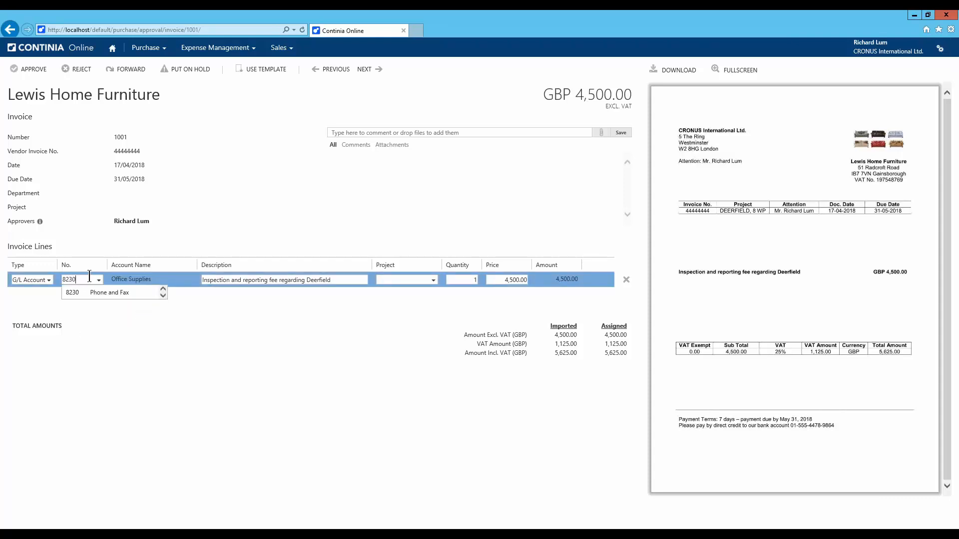
{"action": "key", "text": "Tab"}
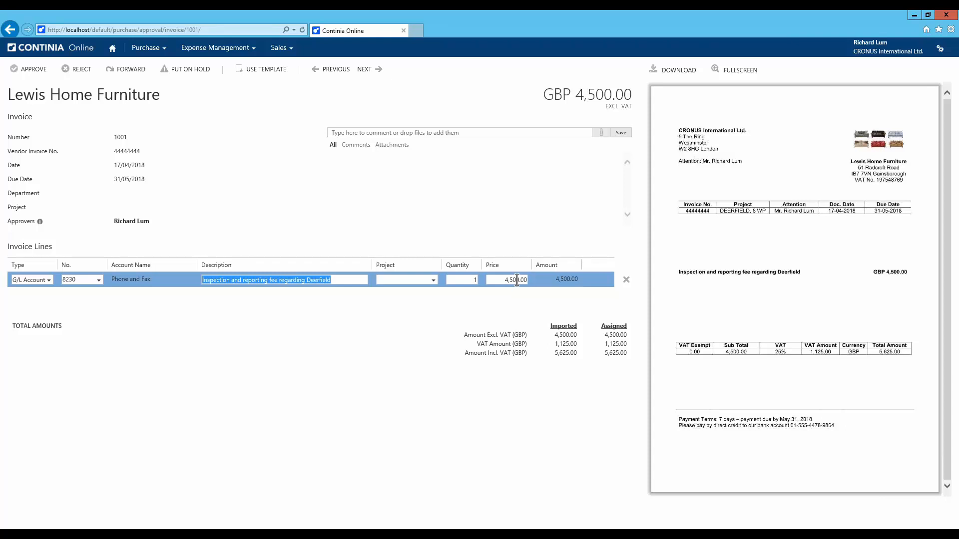
Add a second invoice line of type G/L Account and set the first line's price to 4,000.00
{"action": "mouse_move", "coordinate": [254, 299]}
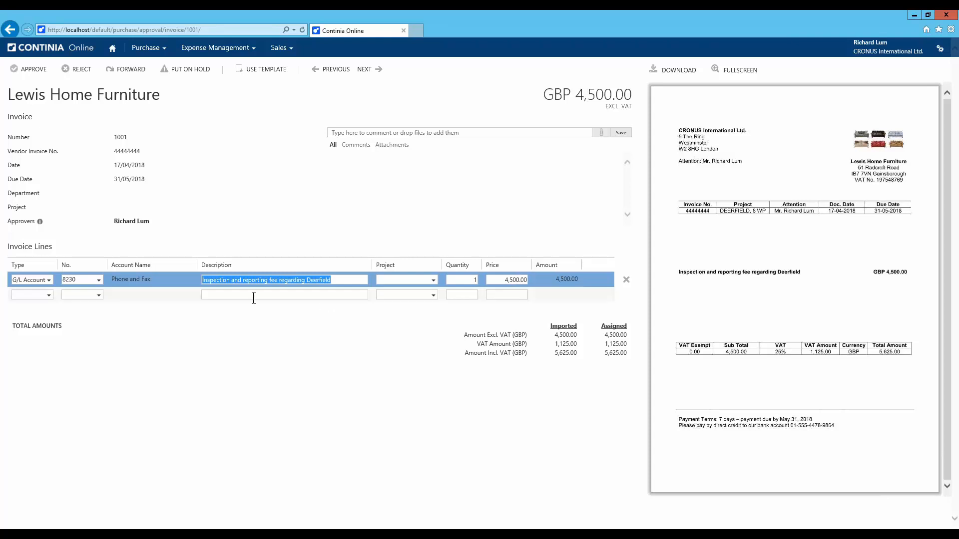
{"action": "left_click", "coordinate": [49, 295]}
{"action": "left_click", "coordinate": [44, 322]}
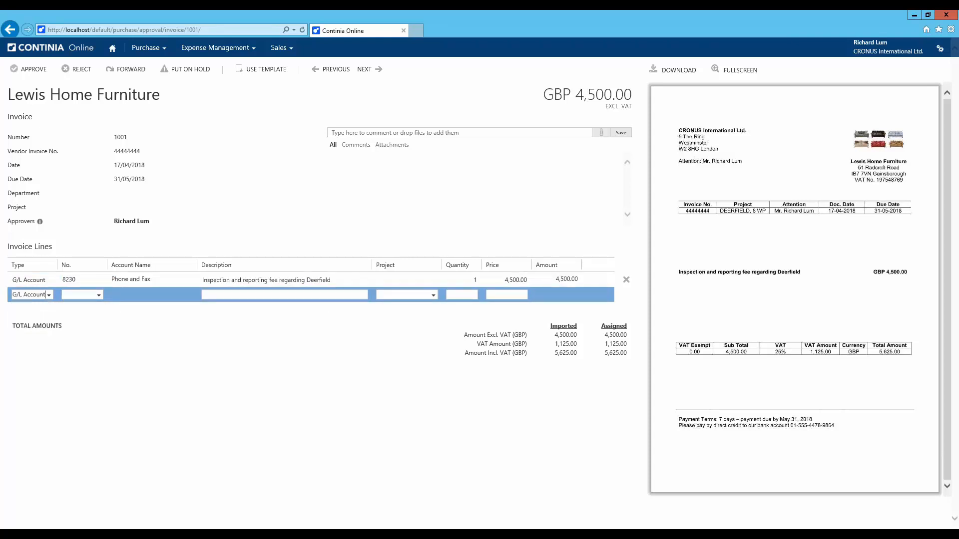
{"action": "left_click", "coordinate": [510, 281]}
{"action": "key", "text": "Delete"}
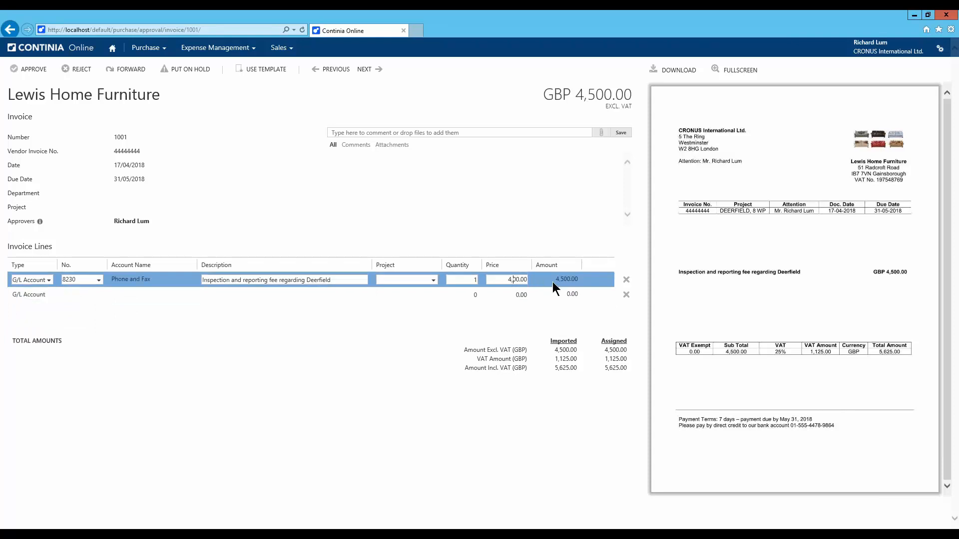
{"action": "type", "text": "0"}
{"action": "key", "text": "Tab"}
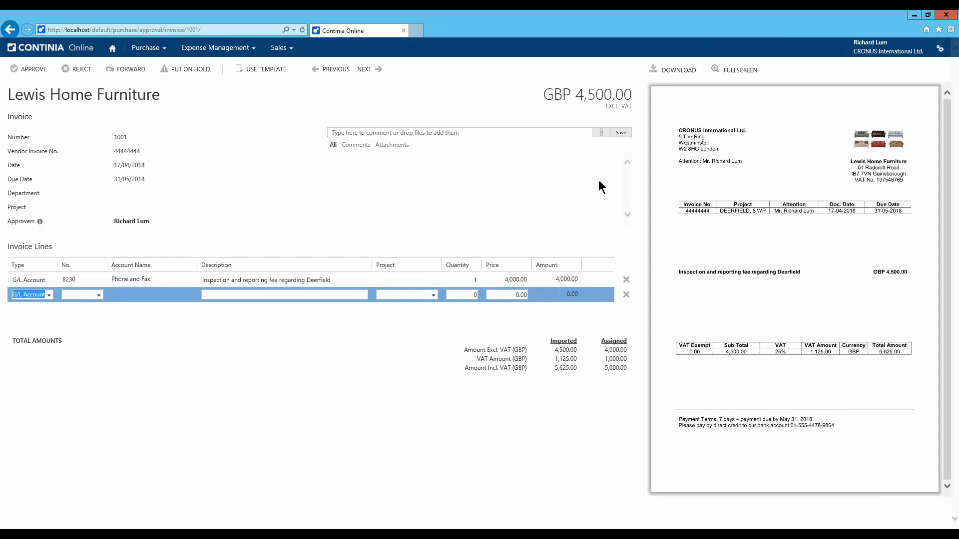
Assign G/L account 8210 to the second invoice line
{"action": "left_click", "coordinate": [94, 298]}
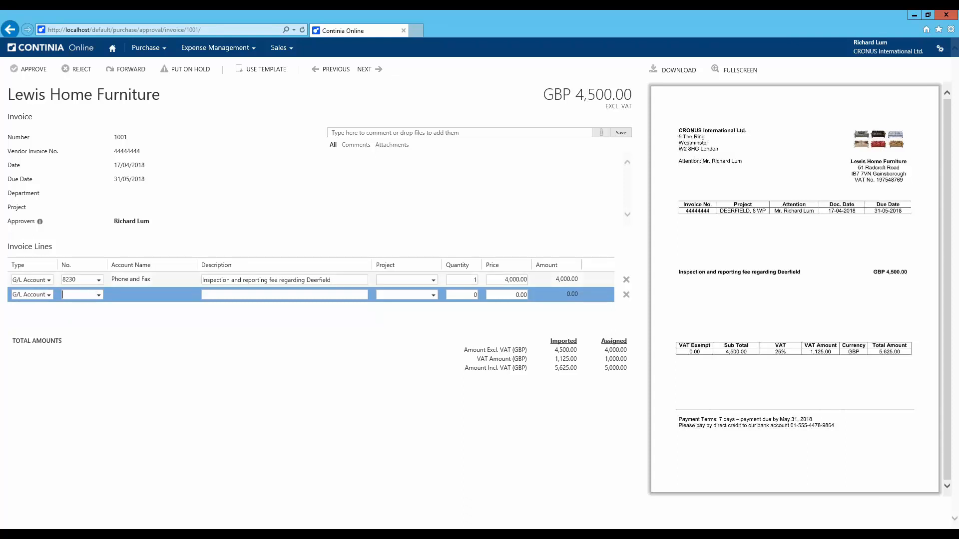
{"action": "type", "text": "8210"}
{"action": "key", "text": "Tab"}
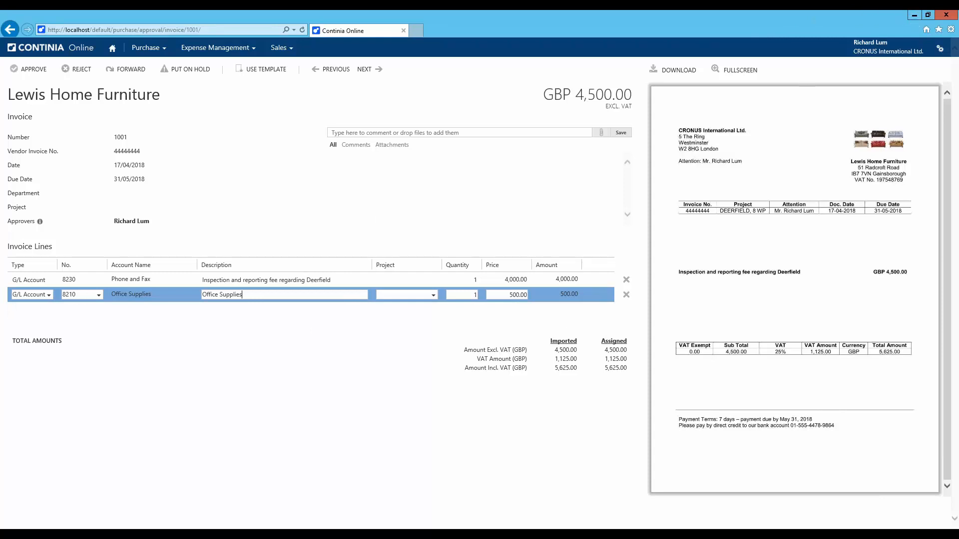
Switch back to Dynamics NAV, review the General settings in the Document Capture Setup, including Use Unidentified Company Documents, and return to the Role Center
{"action": "left_click", "coordinate": [914, 15]}
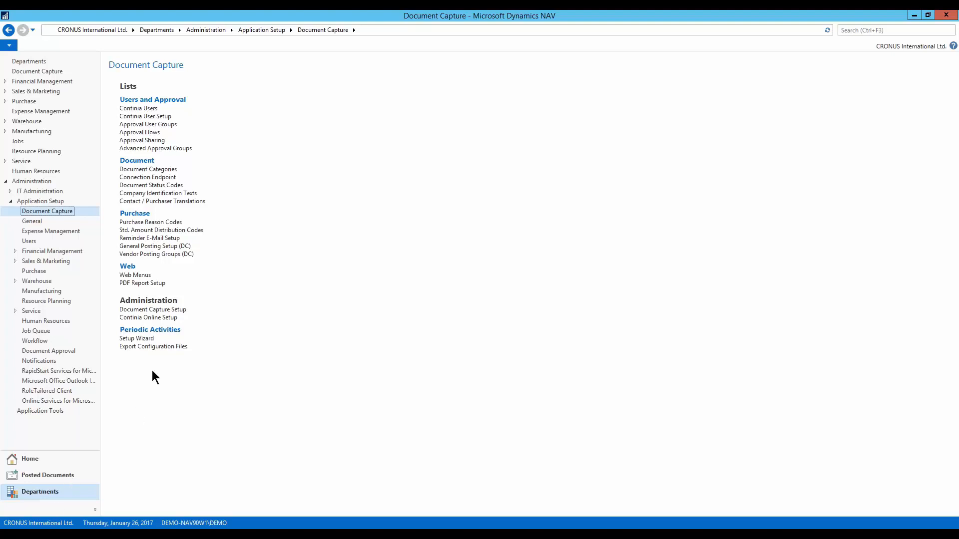
{"action": "left_click", "coordinate": [167, 311]}
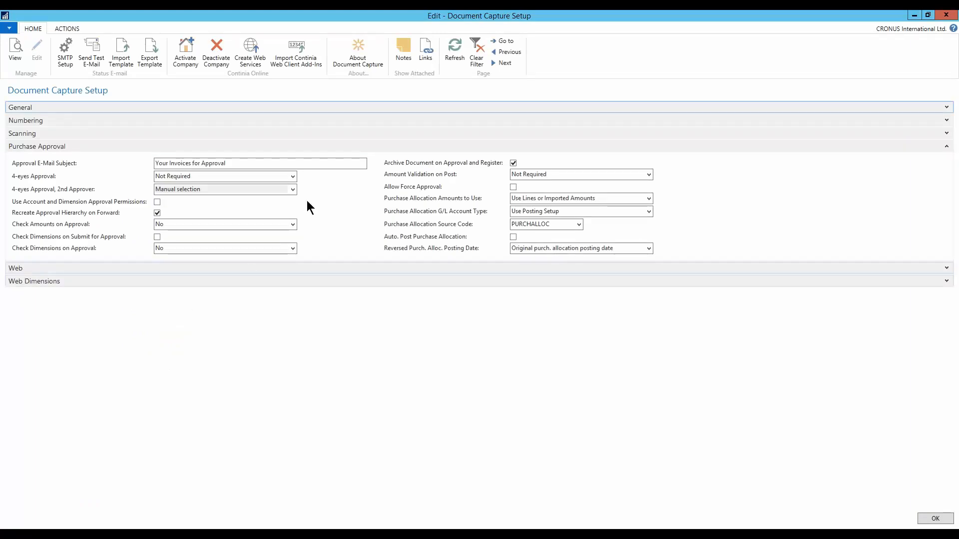
{"action": "left_click", "coordinate": [360, 111]}
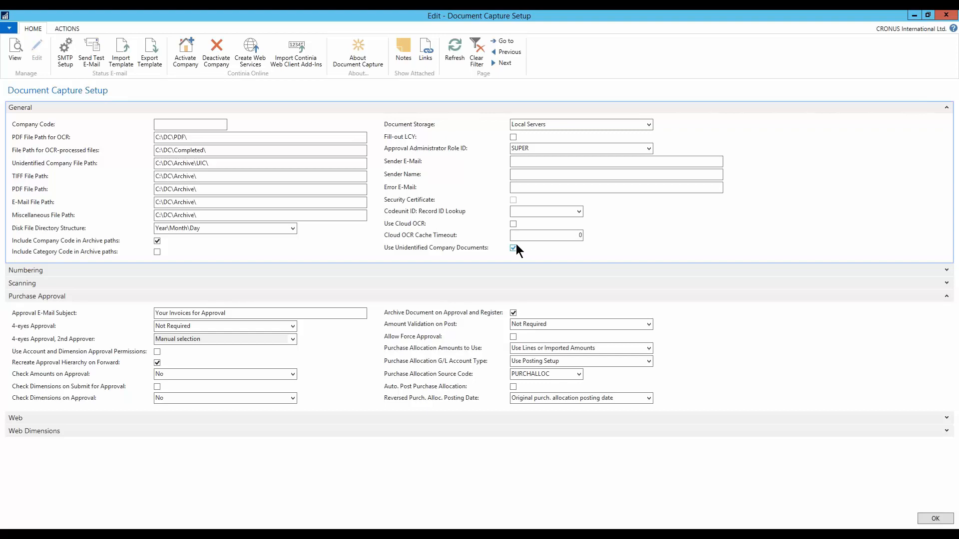
{"action": "key", "text": "Escape"}
{"action": "left_click", "coordinate": [78, 458]}
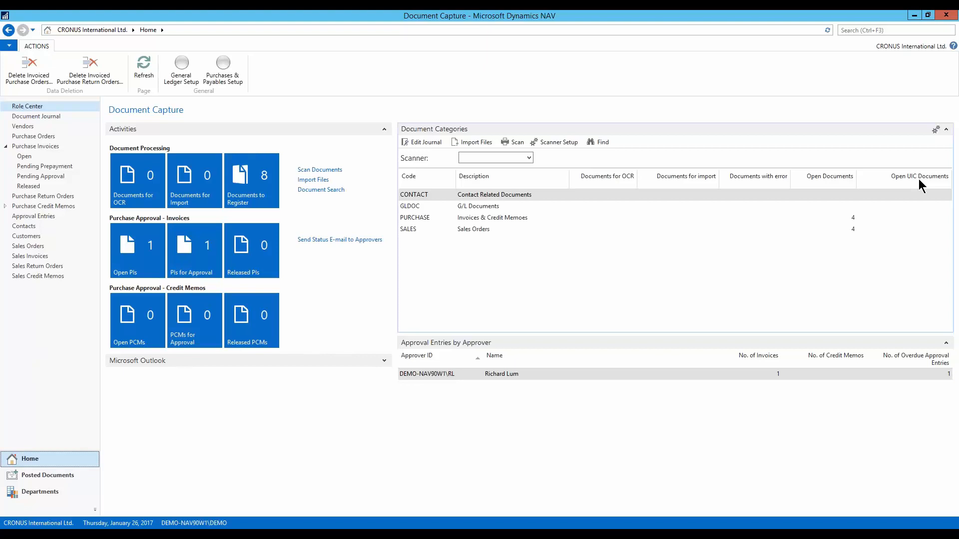
In the Document Capture Setup's Purchase Approval settings, set Reversed Purch. Alloc. Posting Date to Invoice/cr. memo posting date
{"action": "left_click", "coordinate": [59, 492]}
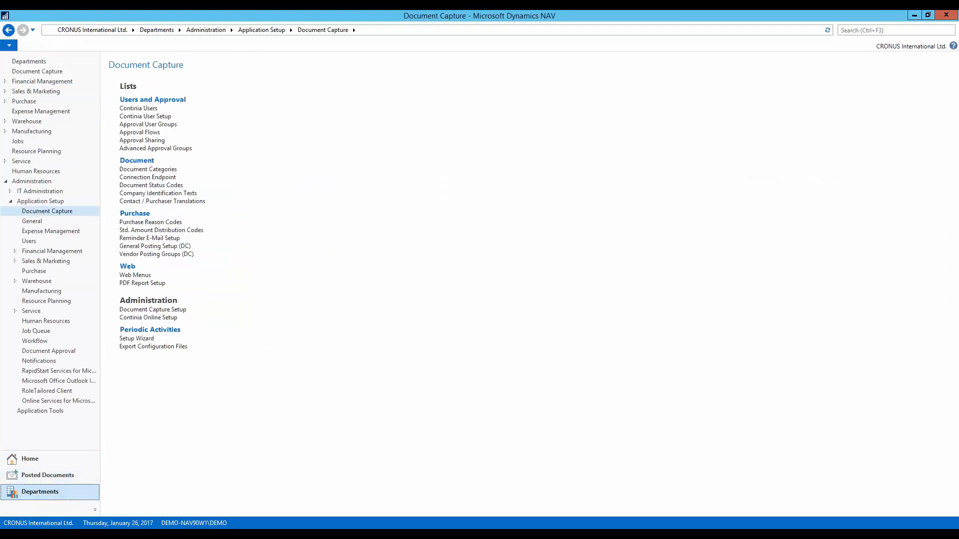
{"action": "left_click", "coordinate": [156, 310]}
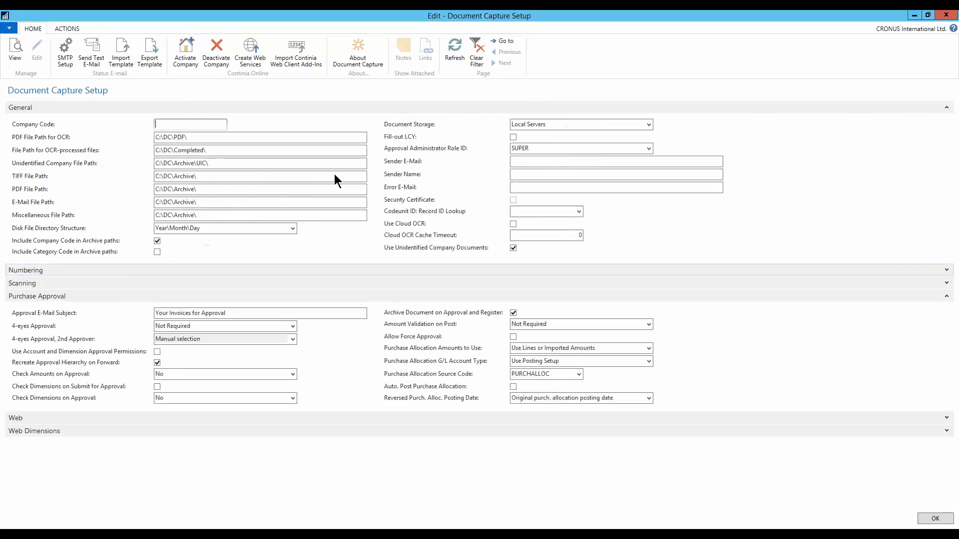
{"action": "left_click", "coordinate": [358, 104]}
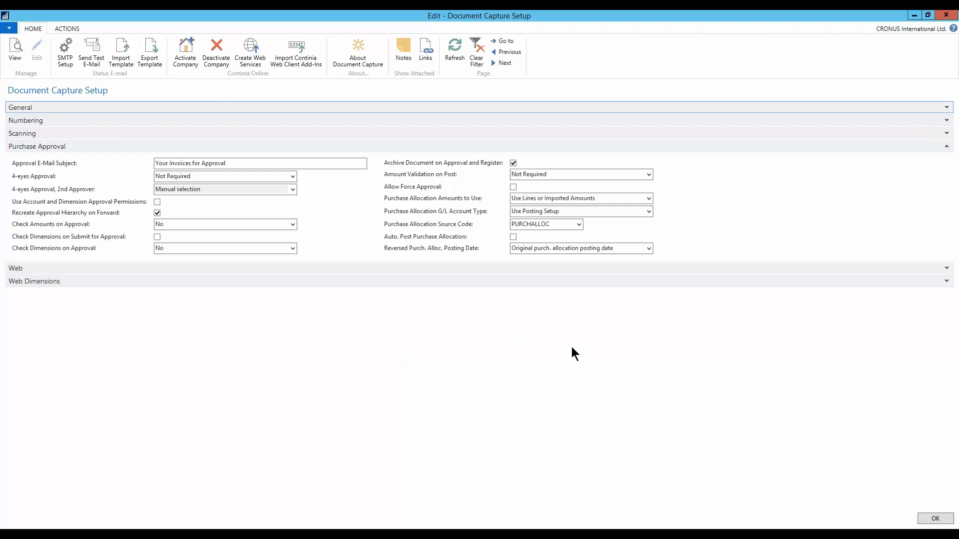
{"action": "left_click", "coordinate": [649, 248]}
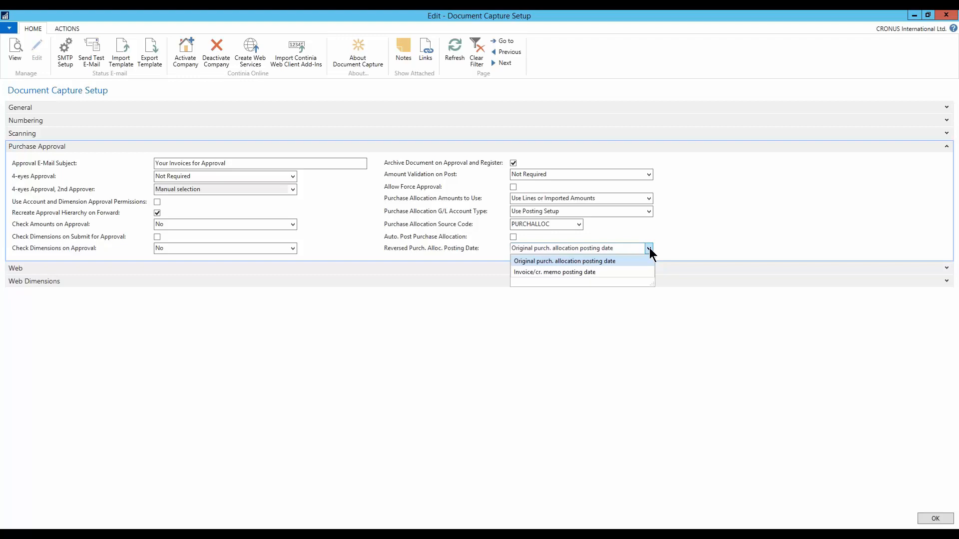
{"action": "key", "text": "Down"}
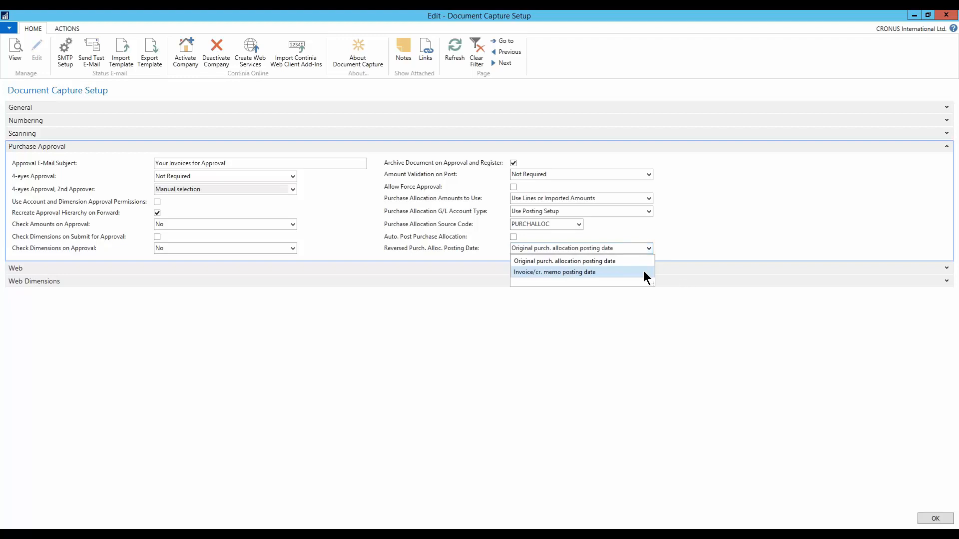
{"action": "left_click", "coordinate": [644, 272]}
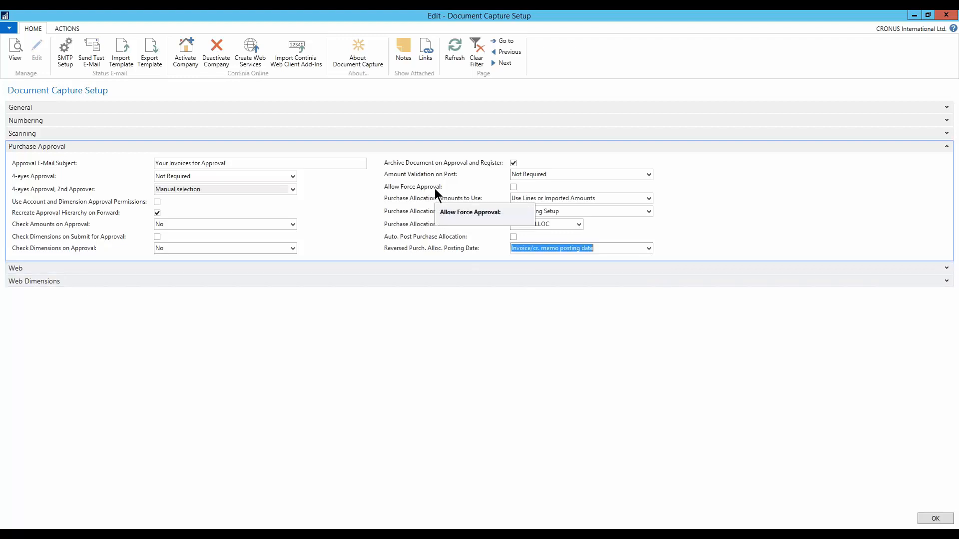
Enable Allow Force Approval and Check Dimensions on Submit for Approval, and review the choices for Check Dimensions on Approval
{"action": "left_click", "coordinate": [513, 188]}
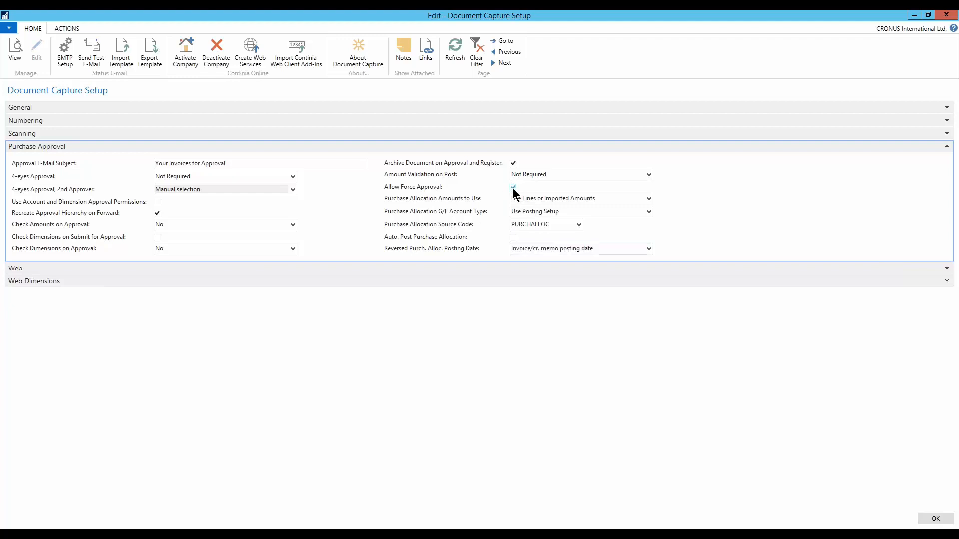
{"action": "left_click", "coordinate": [513, 189]}
{"action": "left_click", "coordinate": [157, 237]}
{"action": "left_click", "coordinate": [293, 248]}
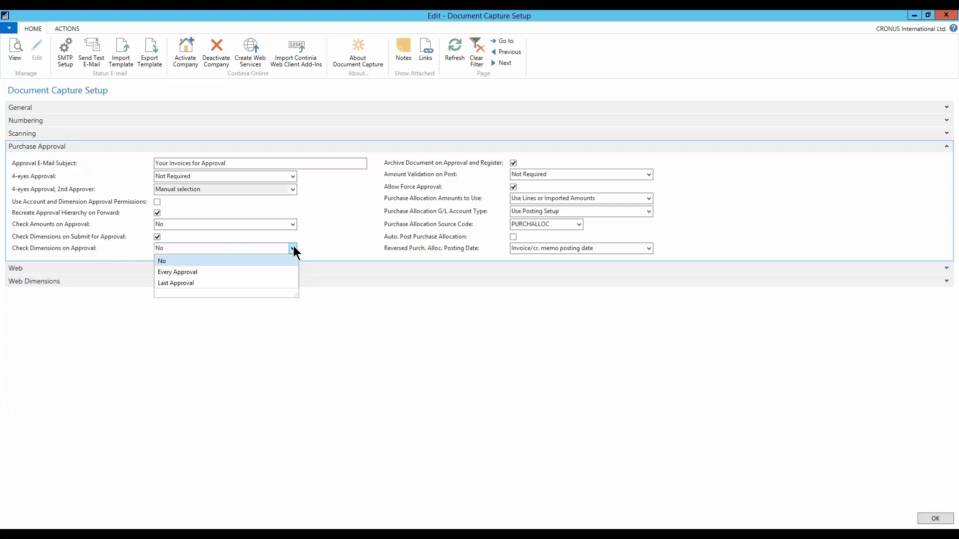
{"action": "left_click", "coordinate": [329, 237]}
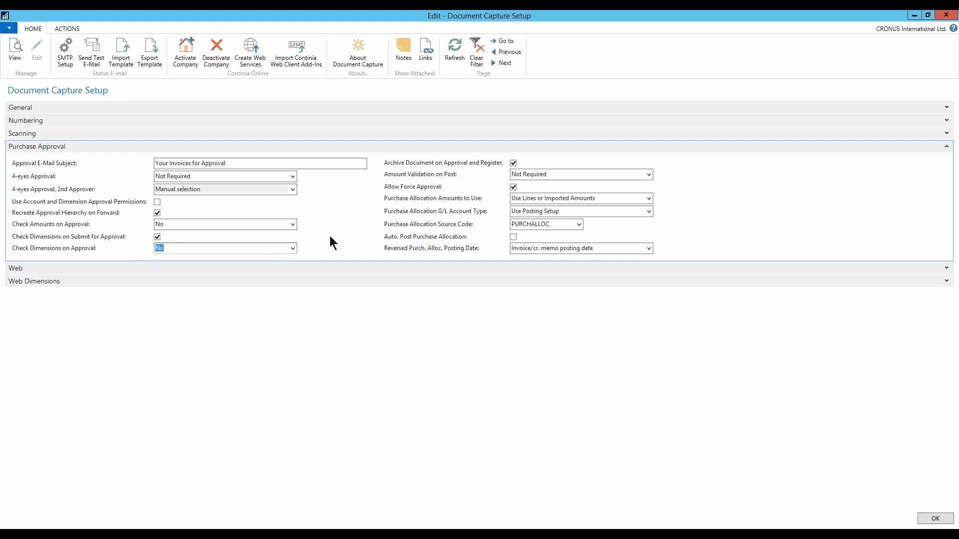
Review the choices for Amount Validation on Post without changing the setting, and close the Document Capture Setup
{"action": "left_click", "coordinate": [649, 174]}
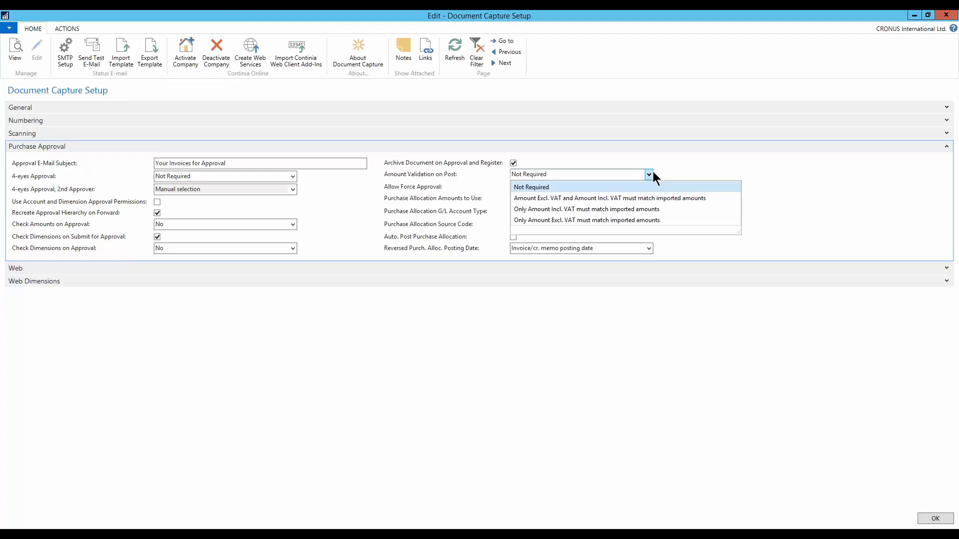
{"action": "left_click", "coordinate": [809, 27]}
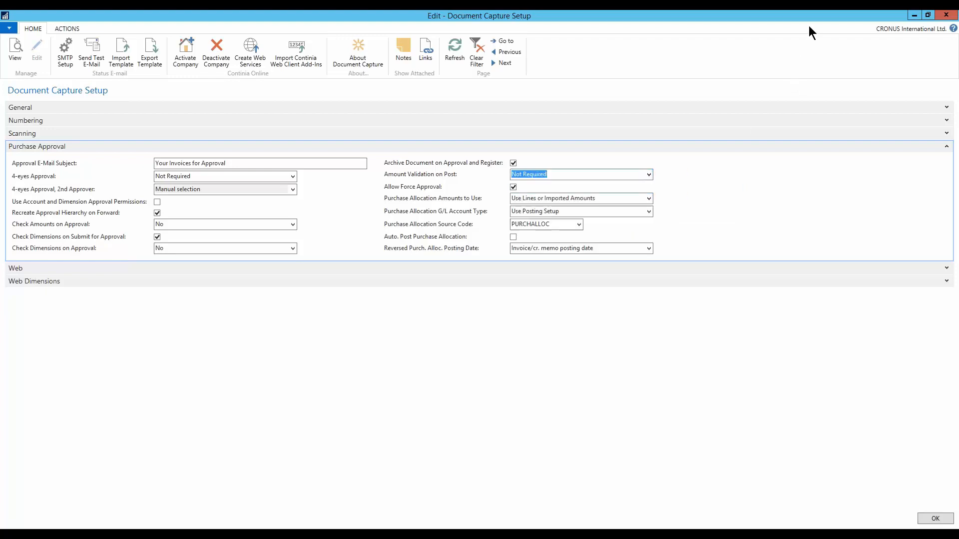
{"action": "left_click", "coordinate": [946, 15]}
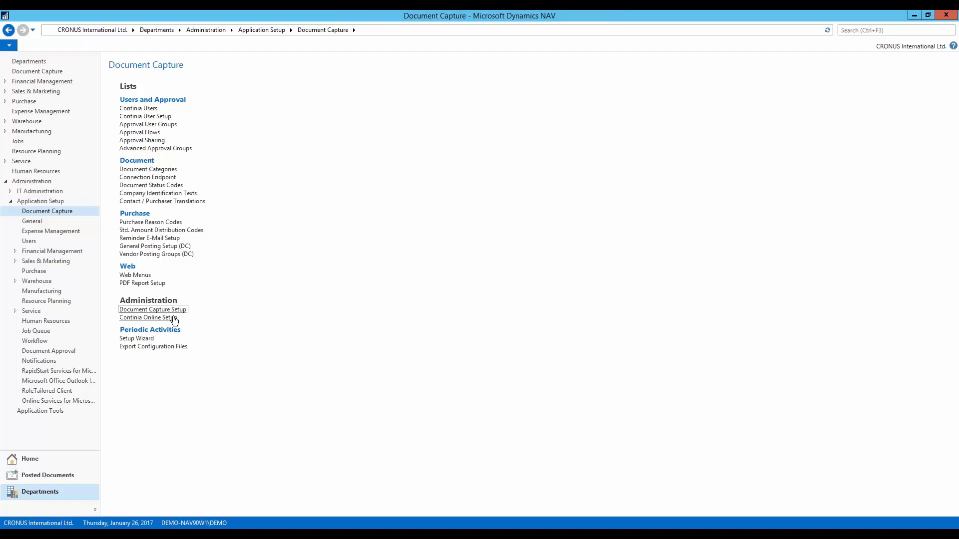
Review the Continia Online Setup, including the Welcome E-Mails choices and the Tenant field, and close it
{"action": "left_click", "coordinate": [174, 321]}
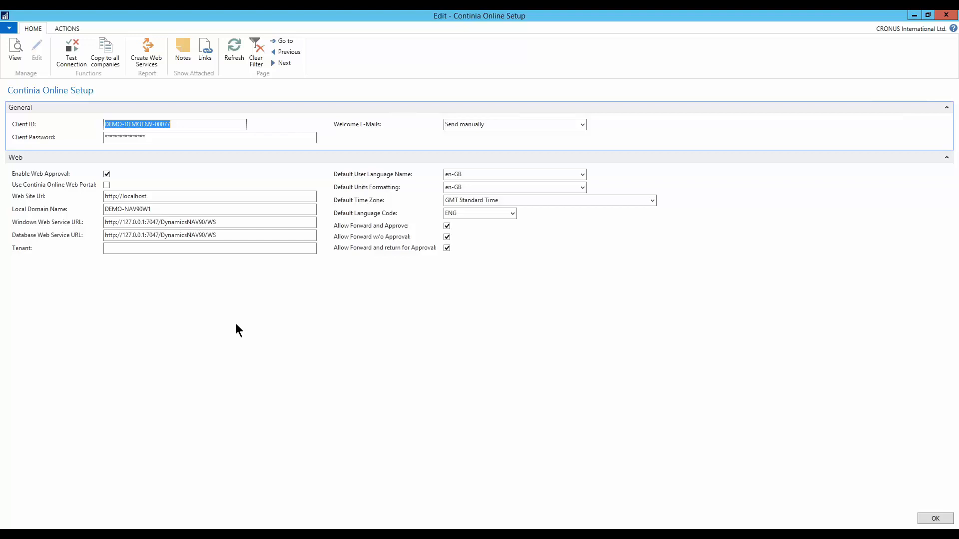
{"action": "left_click", "coordinate": [583, 125]}
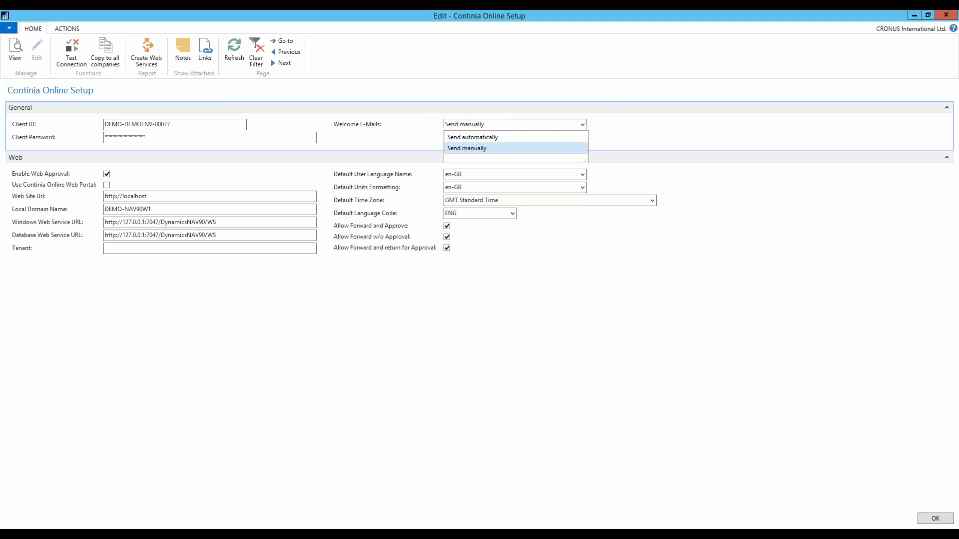
{"action": "left_click", "coordinate": [583, 125]}
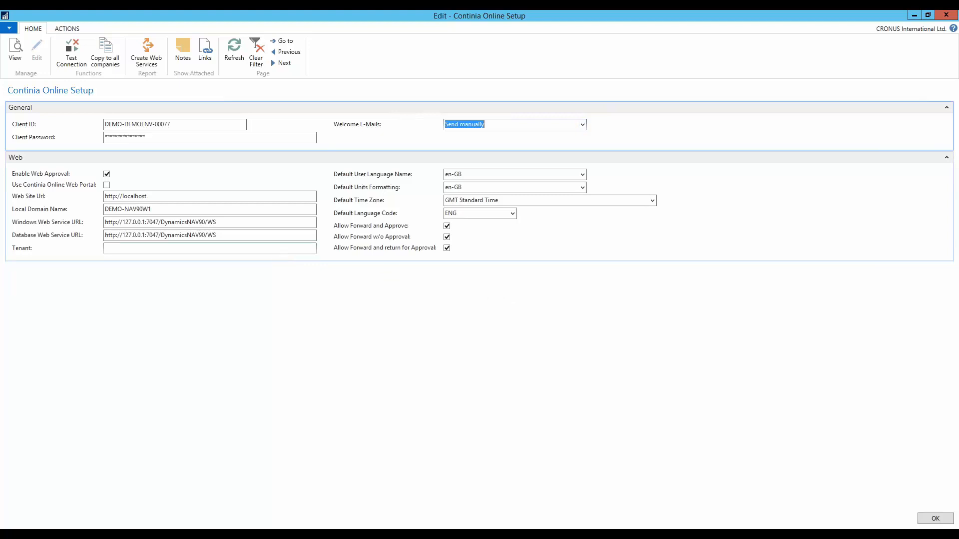
{"action": "left_click", "coordinate": [254, 248]}
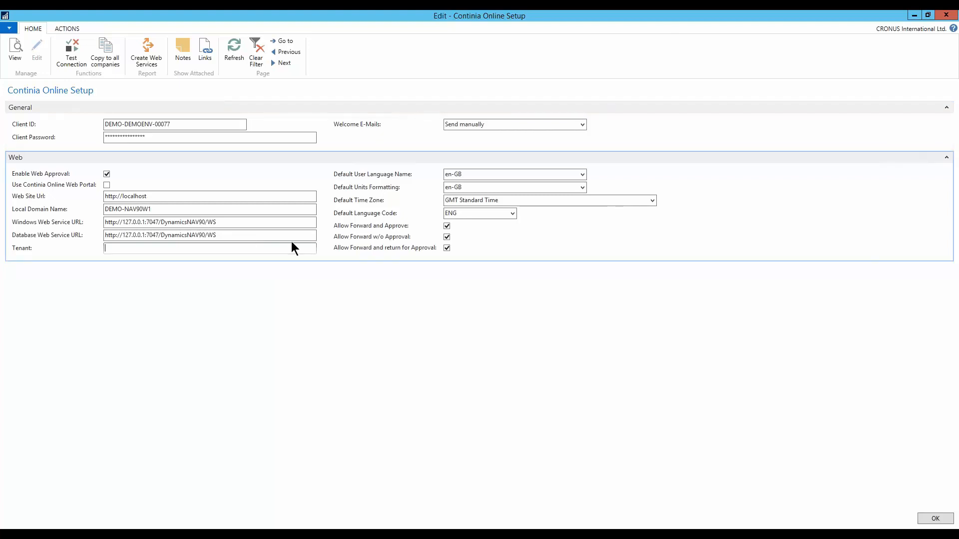
{"action": "left_click", "coordinate": [947, 15]}
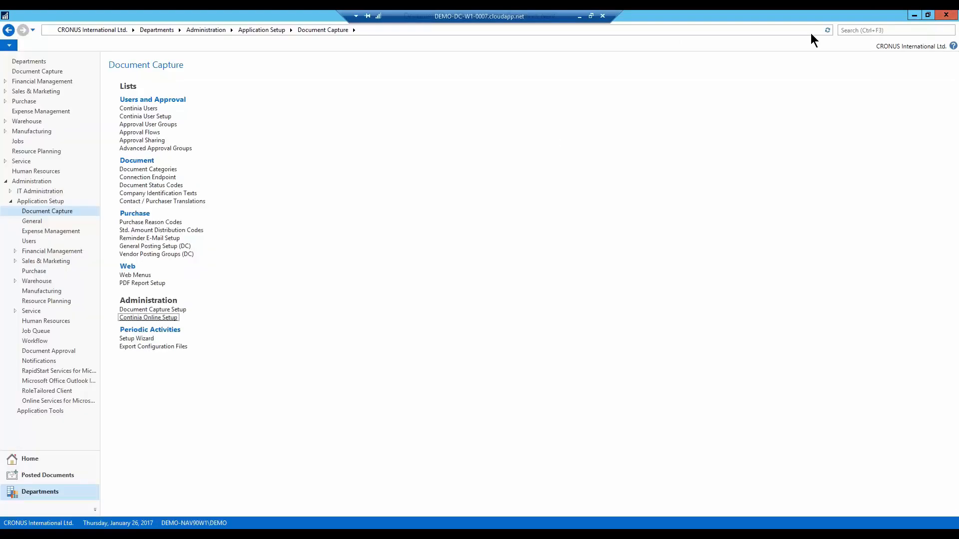
Switch to the Dynamics NAV web client in the browser, resume its session and look at the actions for the PURCHASE document category
{"action": "left_click", "coordinate": [73, 458]}
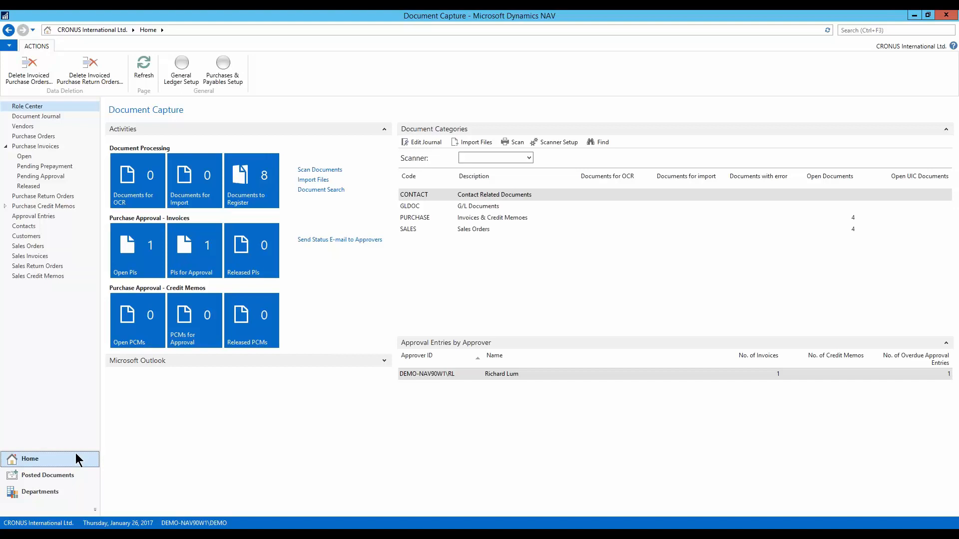
{"action": "left_click", "coordinate": [121, 524]}
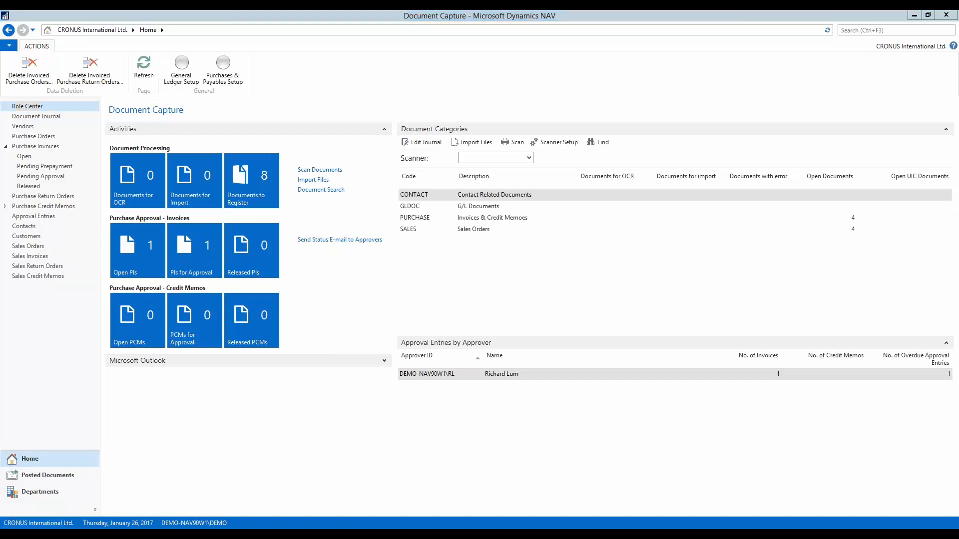
{"action": "left_click", "coordinate": [134, 503]}
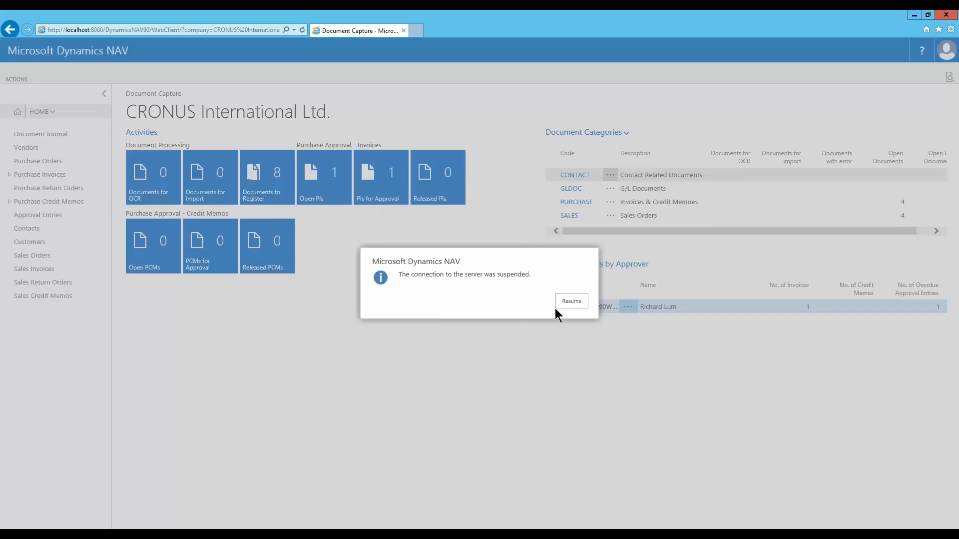
{"action": "left_click", "coordinate": [569, 301]}
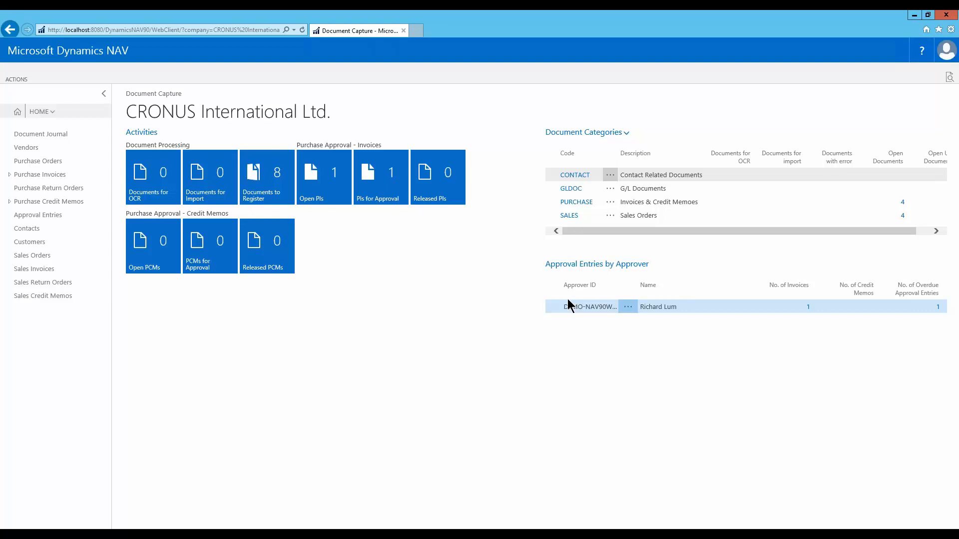
{"action": "left_click", "coordinate": [610, 201]}
{"action": "left_click", "coordinate": [586, 235]}
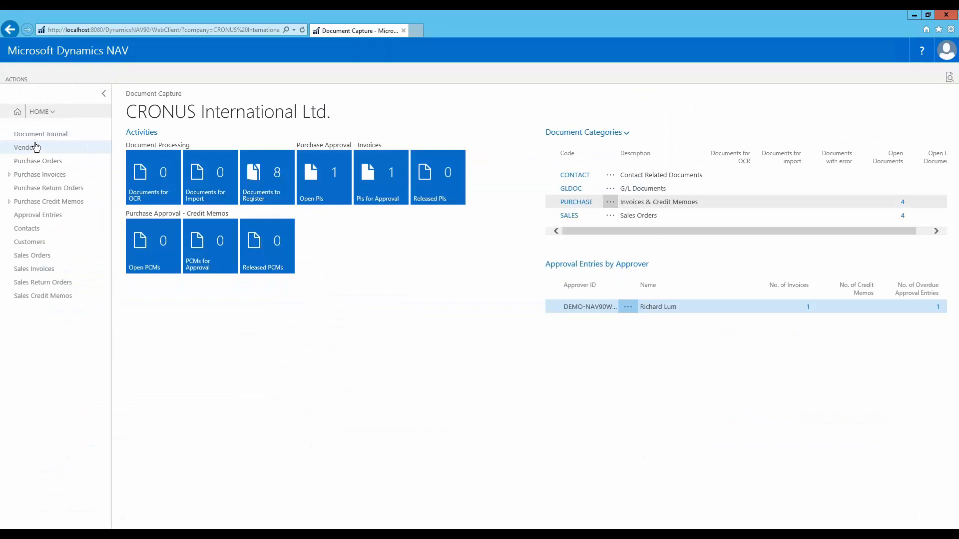
View the documents attached to the vendor CoolWood Technologies and to the Electronics Ltd. purchase invoice in the web client
{"action": "left_click", "coordinate": [35, 147]}
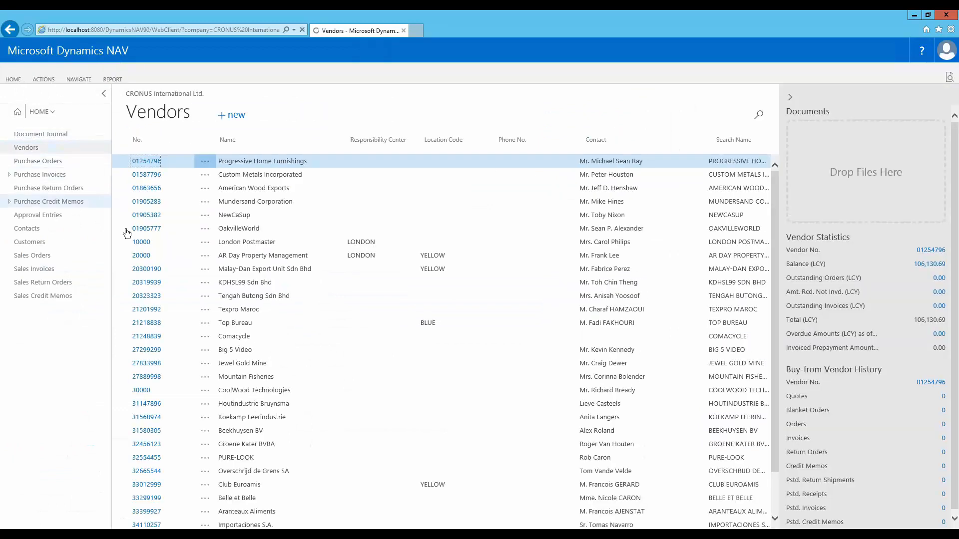
{"action": "left_click", "coordinate": [237, 390]}
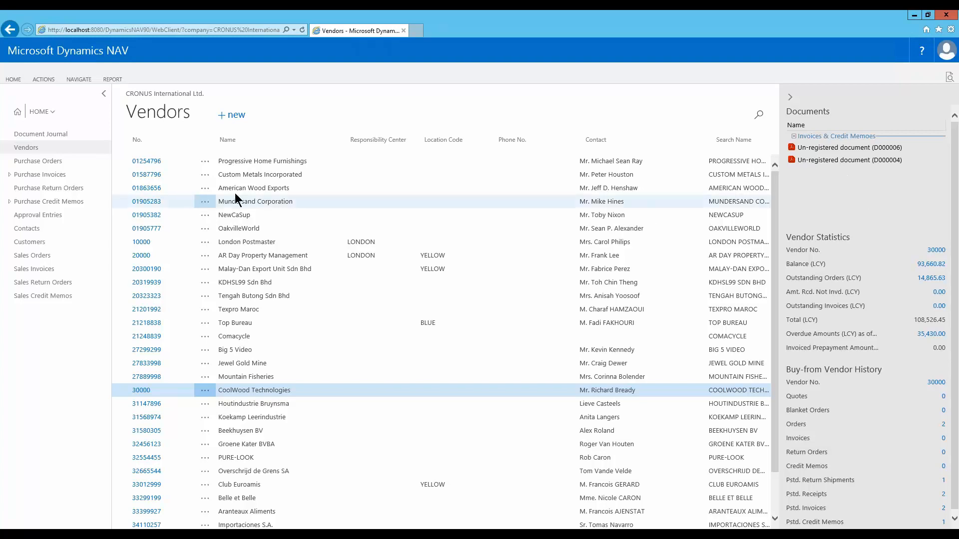
{"action": "left_click", "coordinate": [65, 175]}
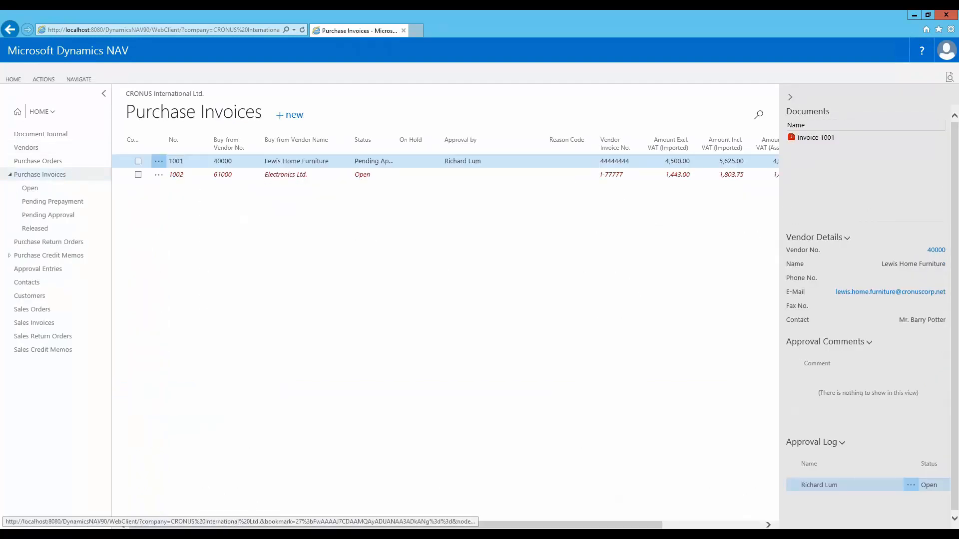
{"action": "left_click", "coordinate": [294, 175]}
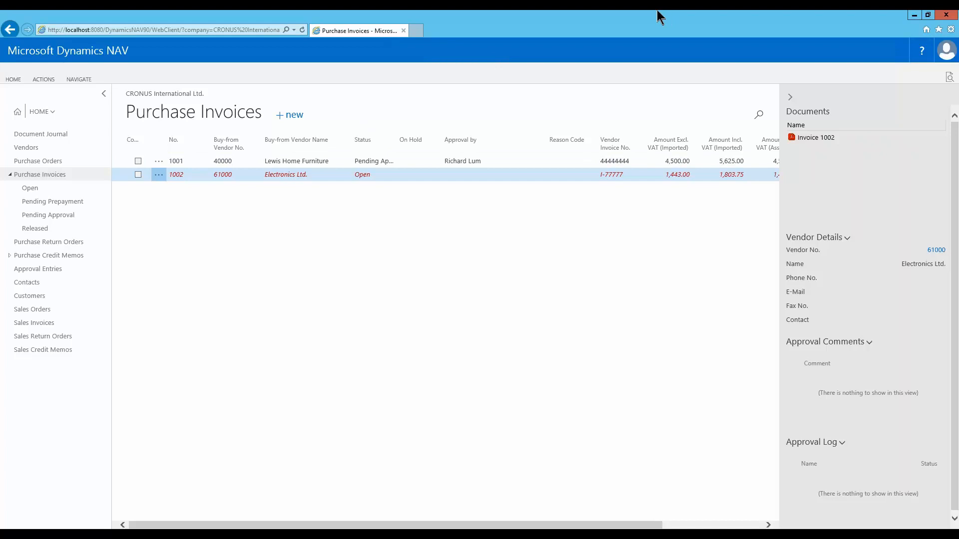
{"action": "mouse_move", "coordinate": [657, 11]}
{"action": "double_click", "coordinate": [538, 16]}
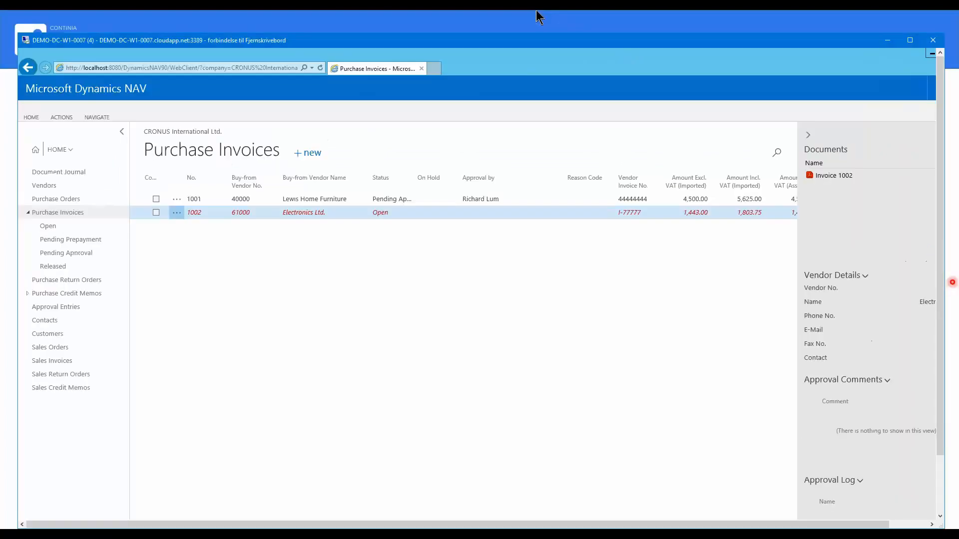